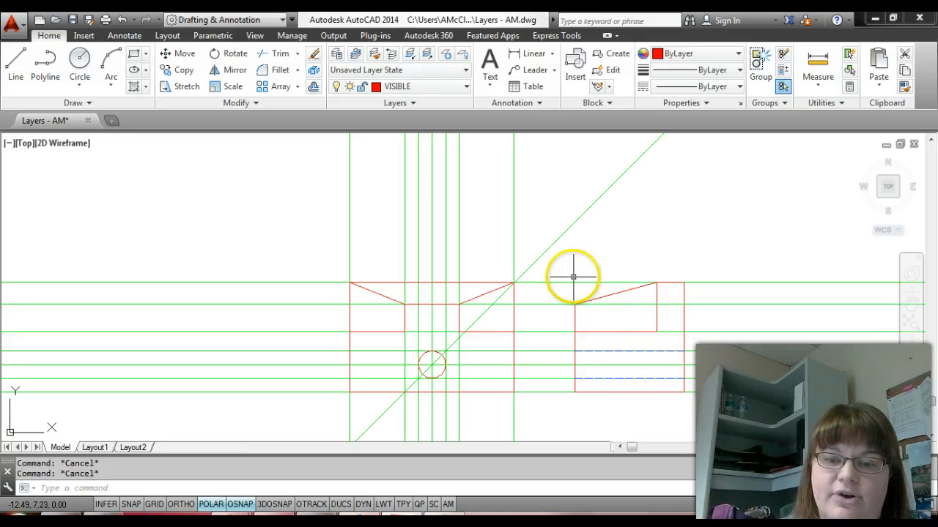
Step: On the CONSTRUCTION layer, draw vertical construction lines with XLINE through the right side view's corners and top edge
click(420, 87)
click(417, 136)
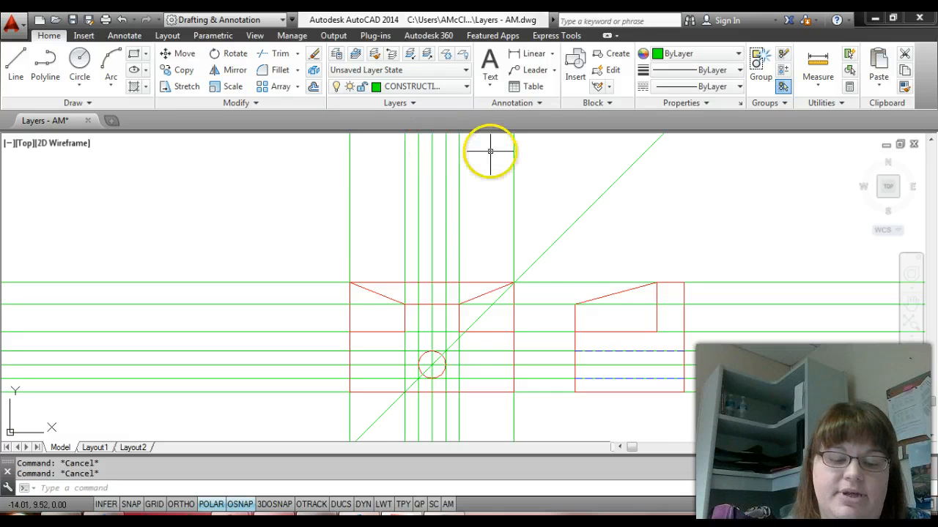
text(xl)
key(Return)
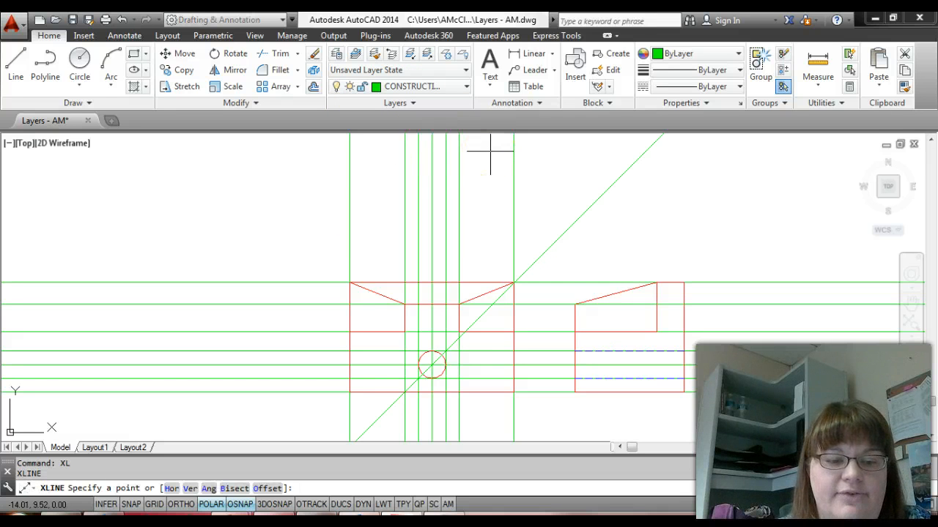
text(v)
key(Return)
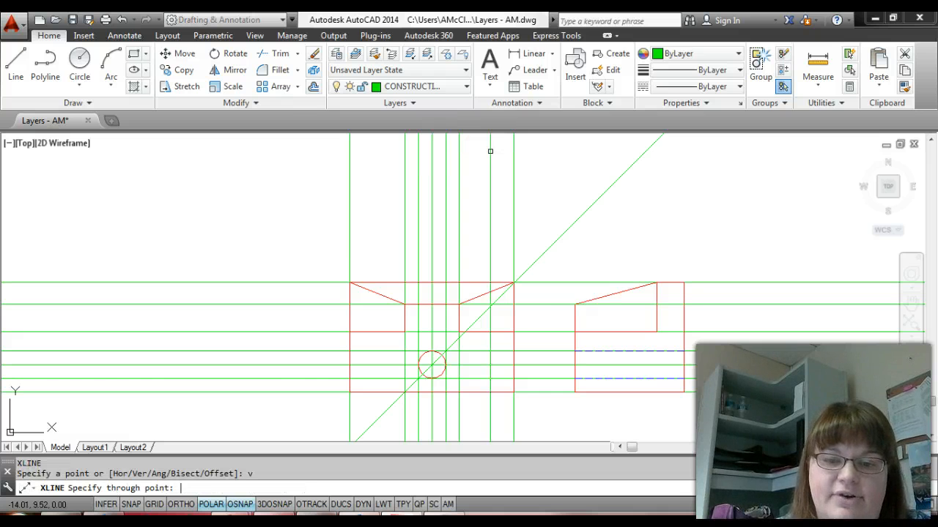
click(575, 300)
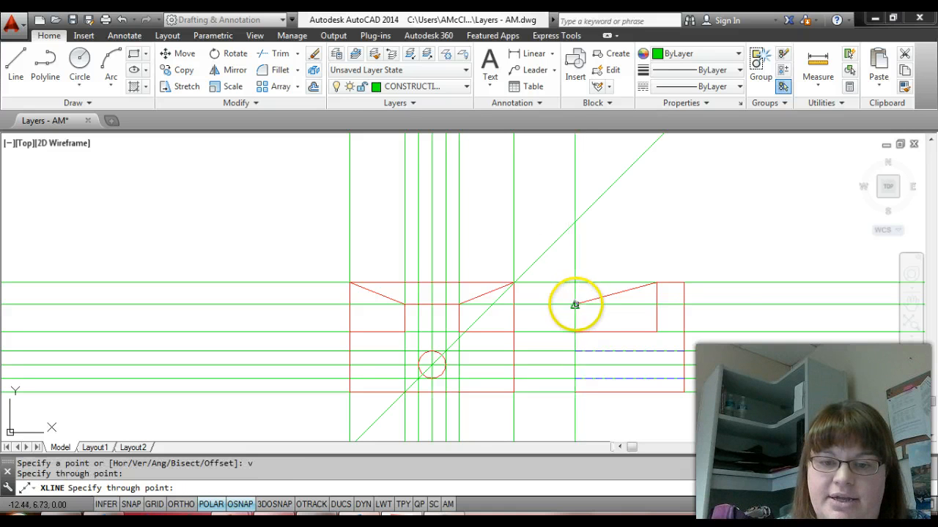
click(664, 282)
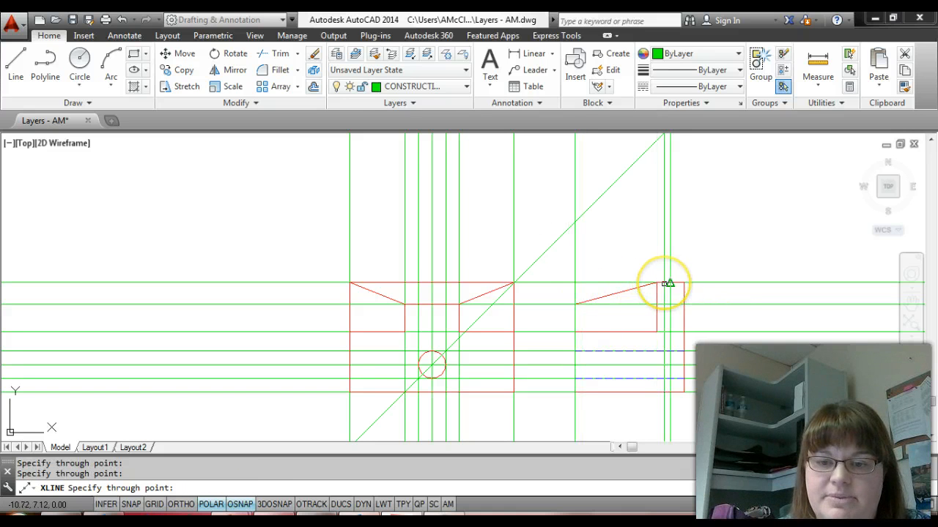
click(684, 283)
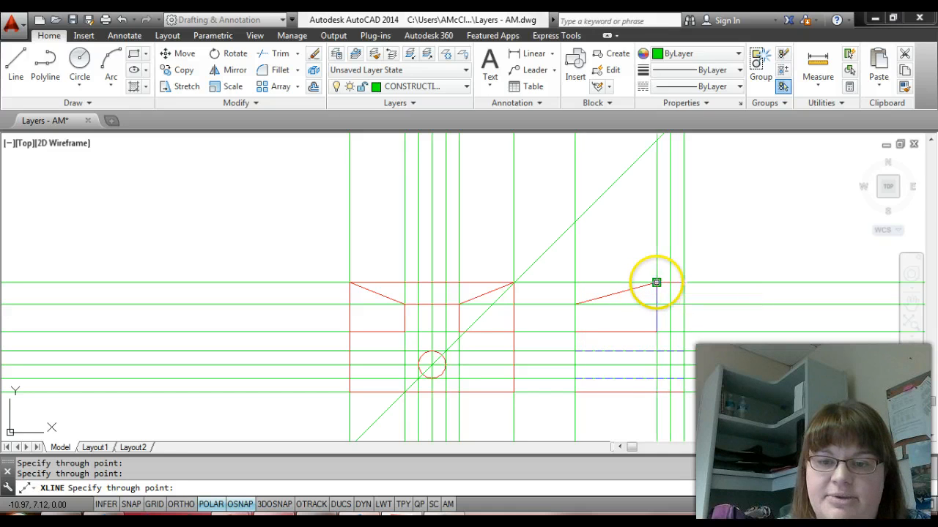
key(Escape)
Step: Erase the stray vertical construction line through the midpoint of the right side view's short top edge
click(669, 273)
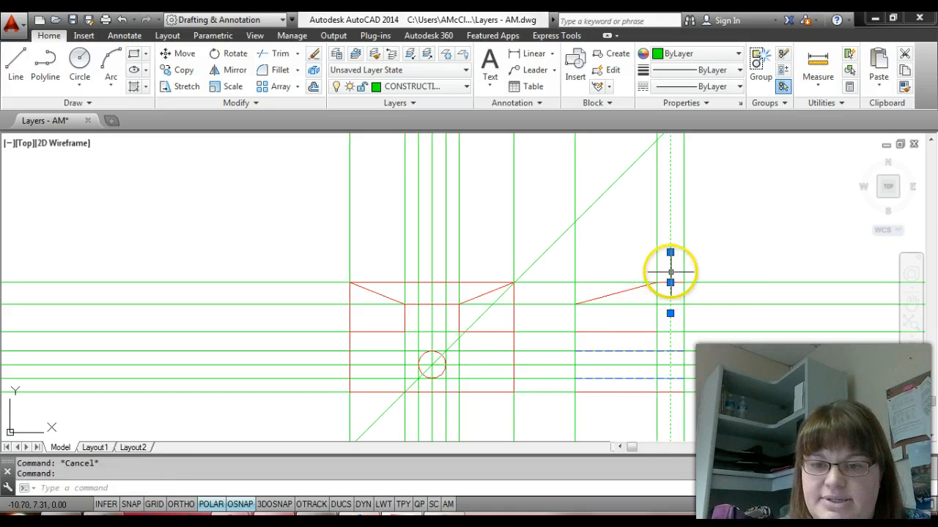
key(Delete)
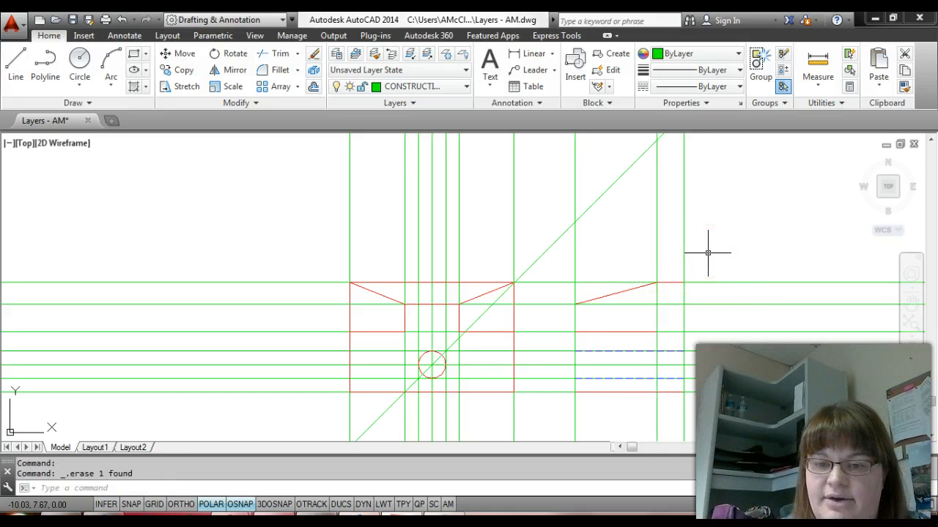
Step: Bring all lines of the right side view in front of the construction lines in the draw order
click(563, 260)
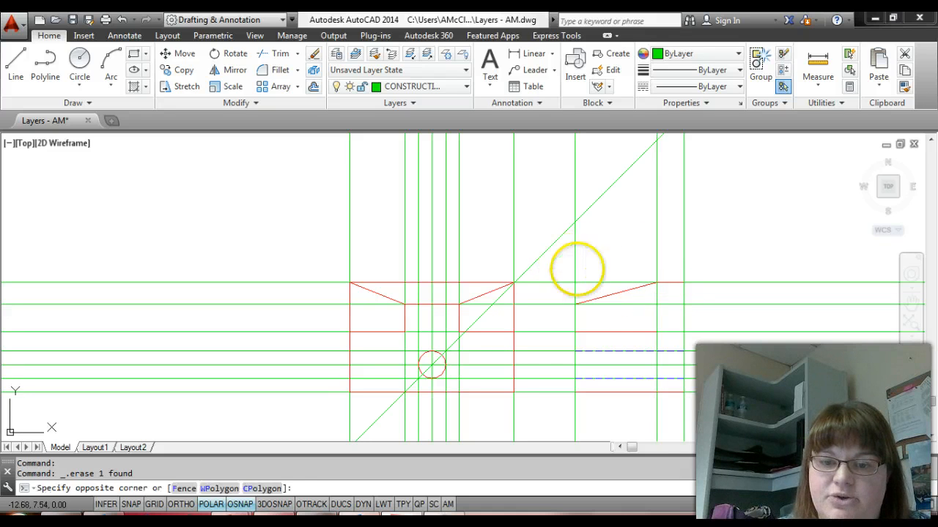
click(696, 403)
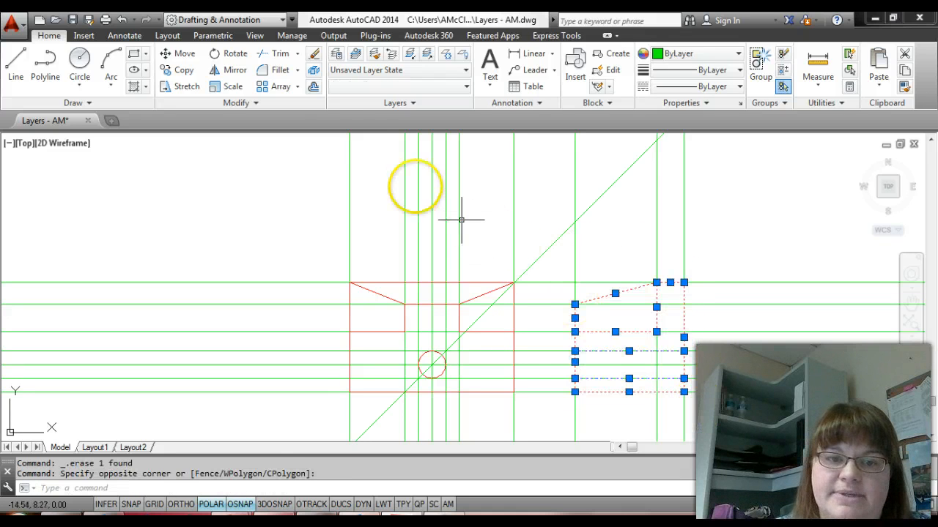
click(314, 103)
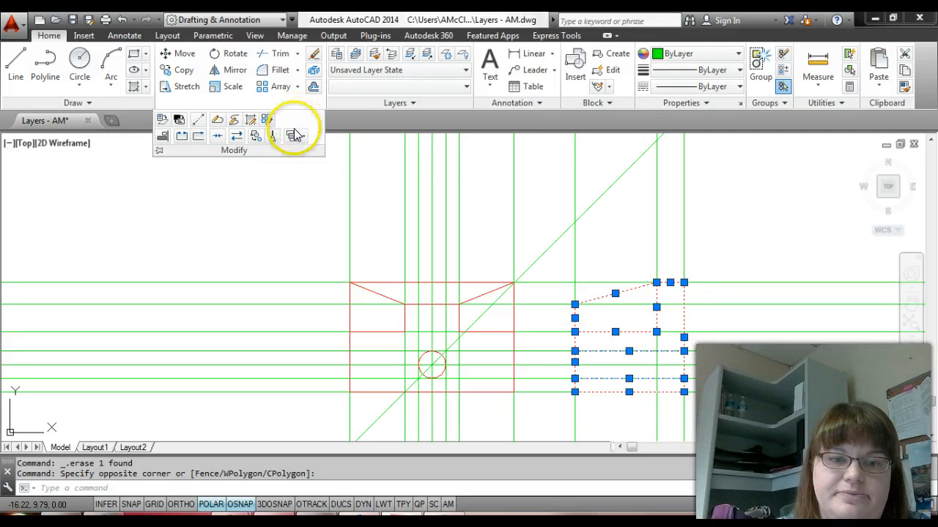
key(Escape)
key(Escape)
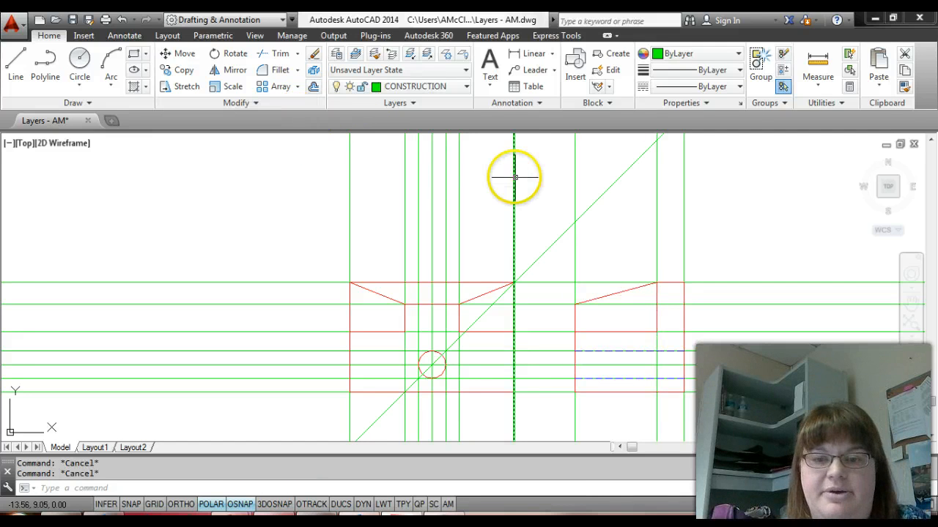
Step: Draw horizontal XLINE projectors where the 45-degree line crosses the vertical projectors from the side view's sloped edge endpoints
click(931, 140)
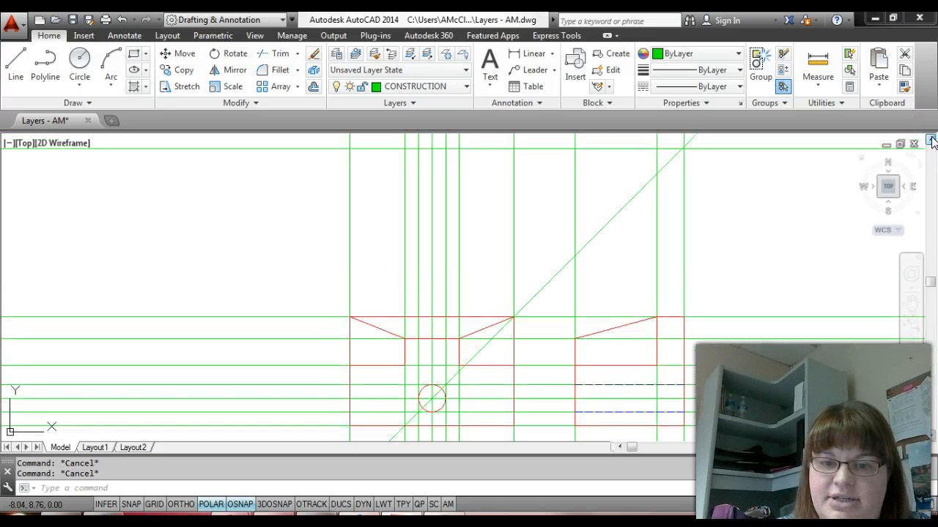
click(576, 269)
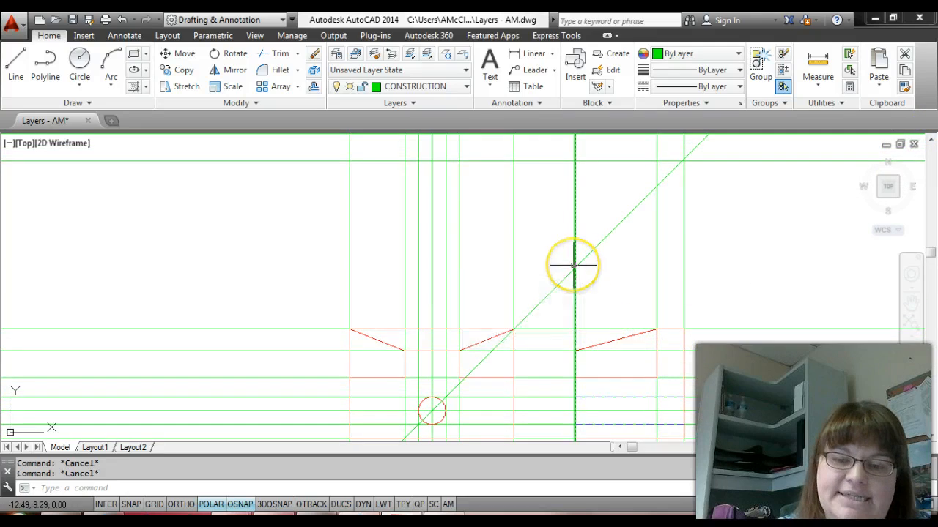
text(x)
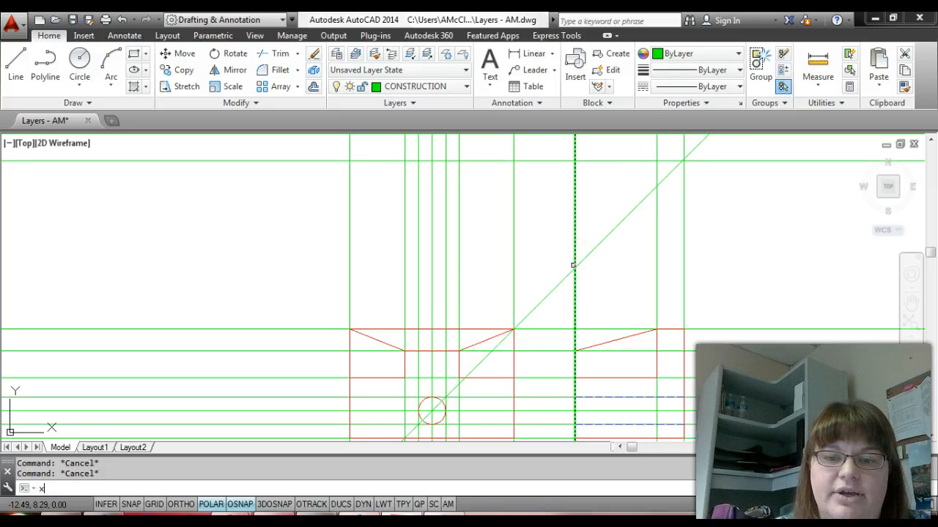
key(Return)
key(Escape)
key(Escape)
text(xl)
key(Return)
text(h)
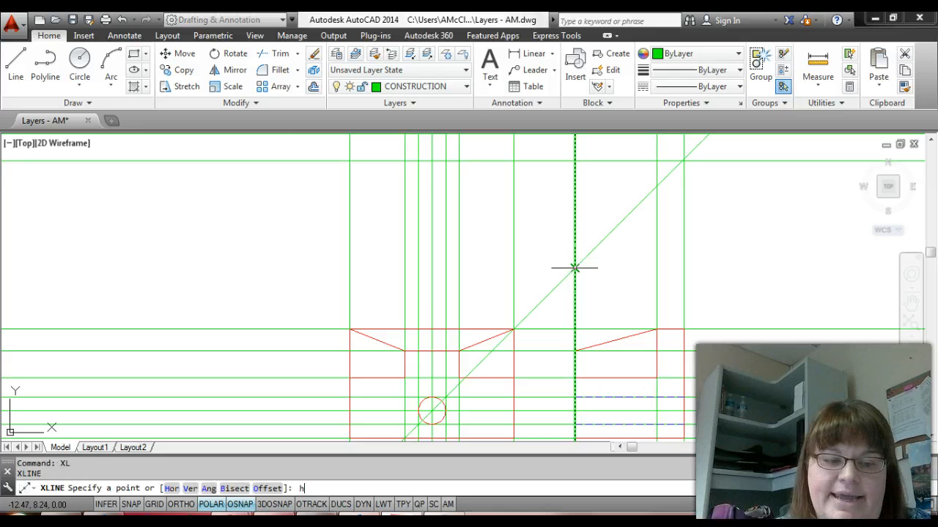
key(Return)
click(571, 288)
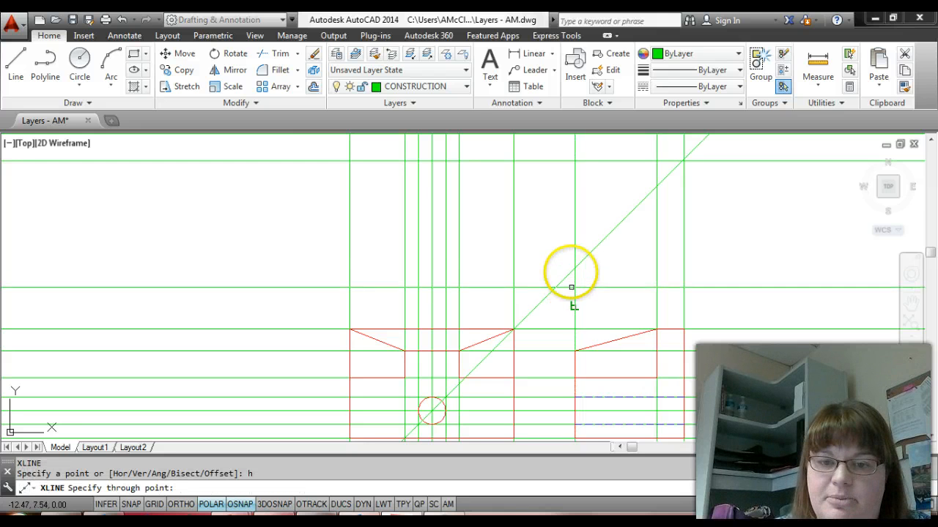
click(575, 265)
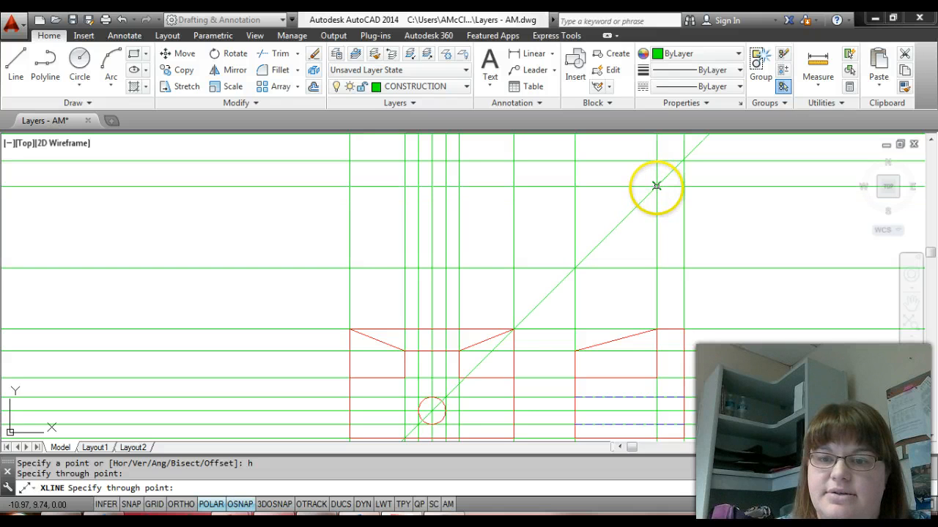
key(Escape)
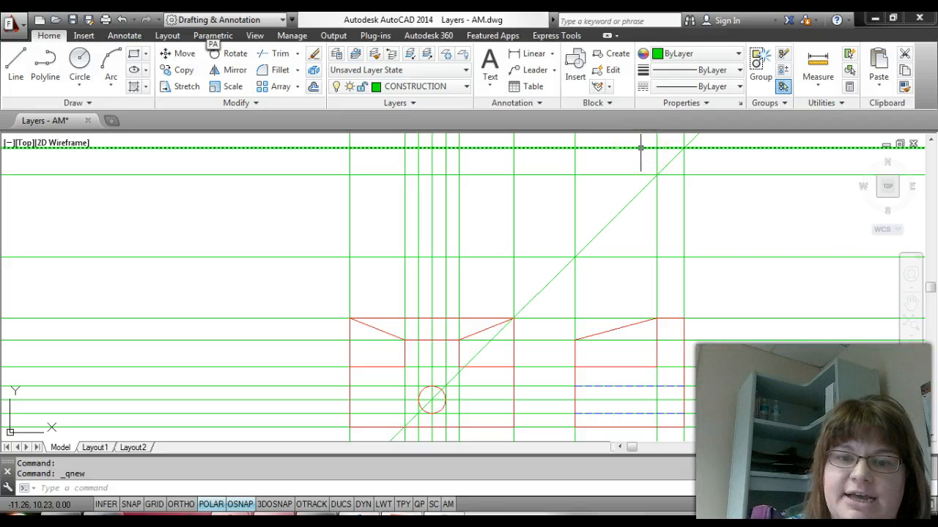
click(381, 251)
key(alt+Tab)
click(381, 252)
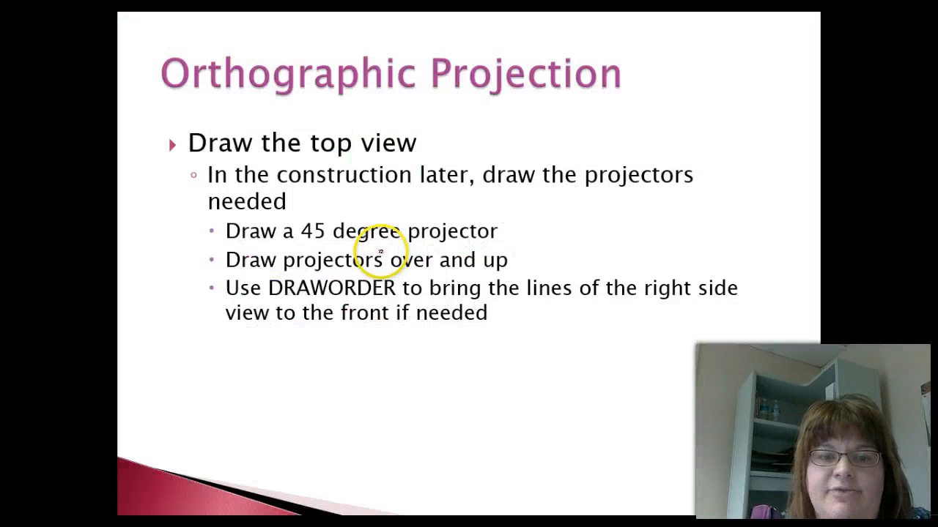
click(381, 251)
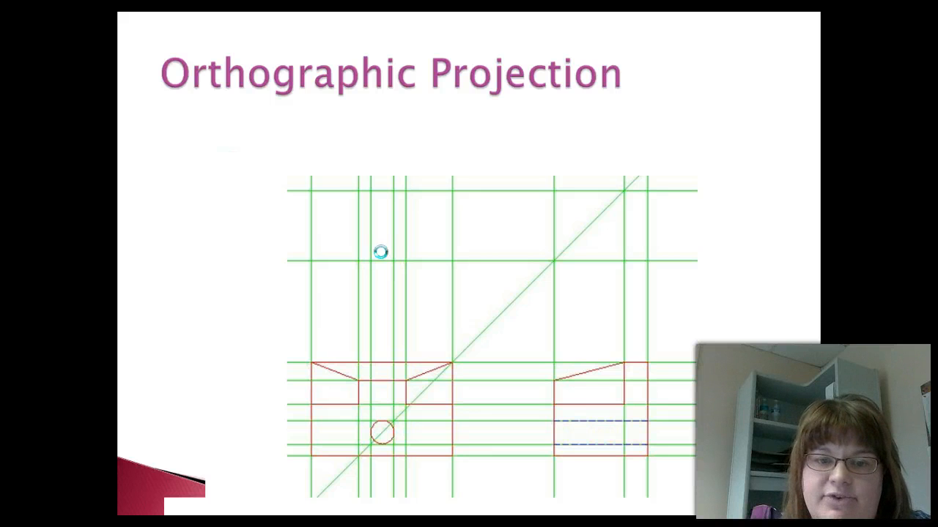
click(381, 251)
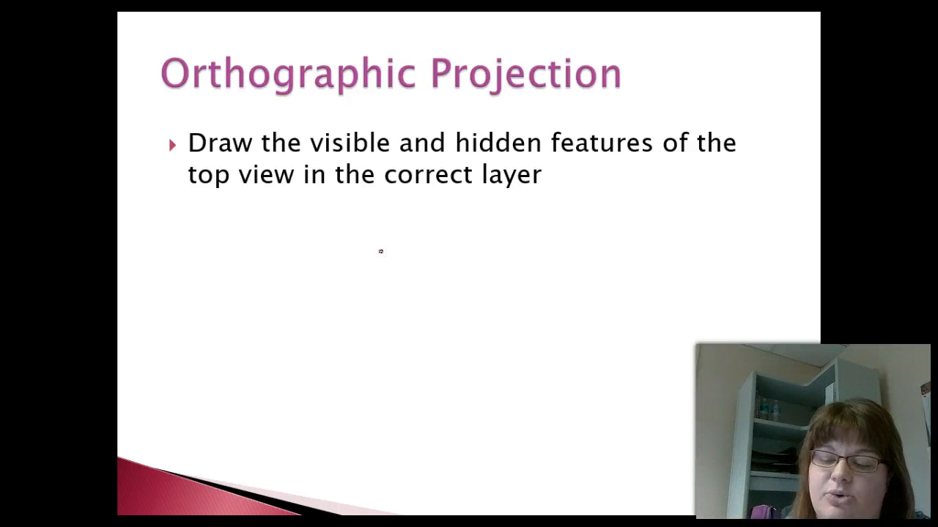
key(Right)
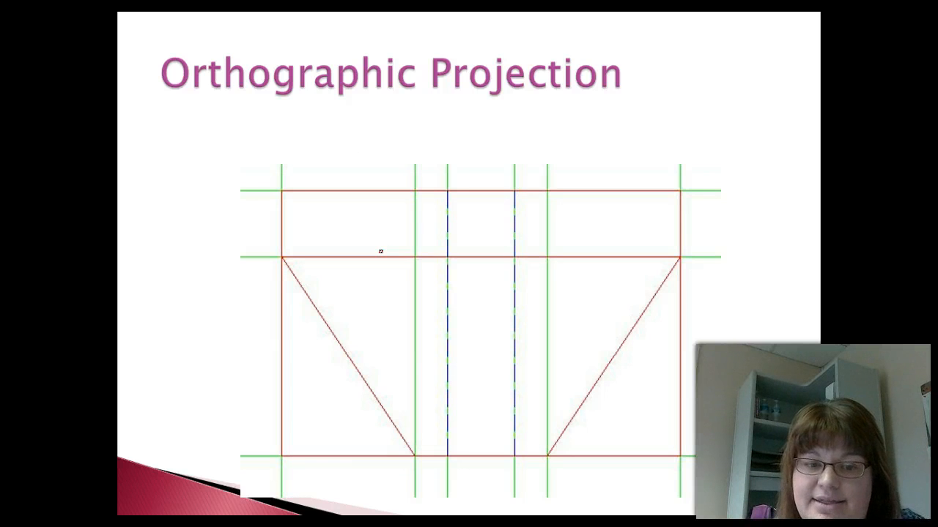
click(474, 196)
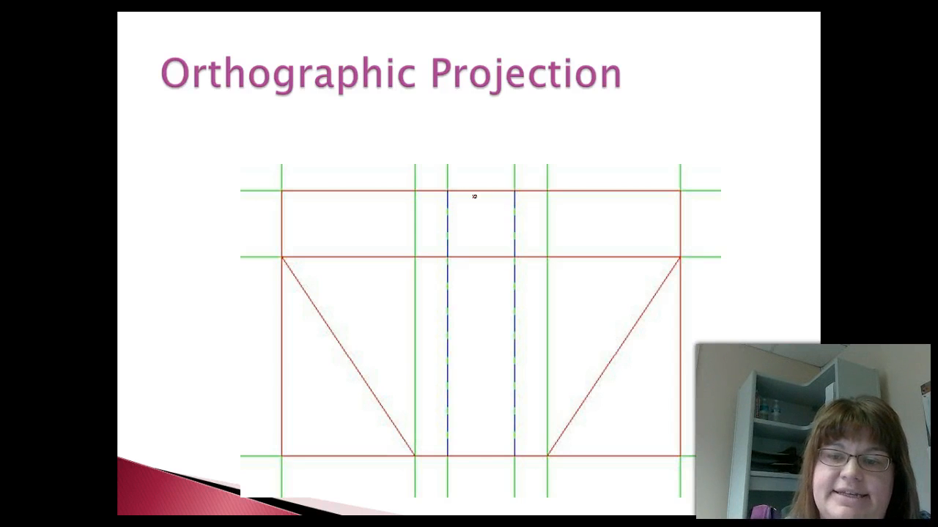
key(Right)
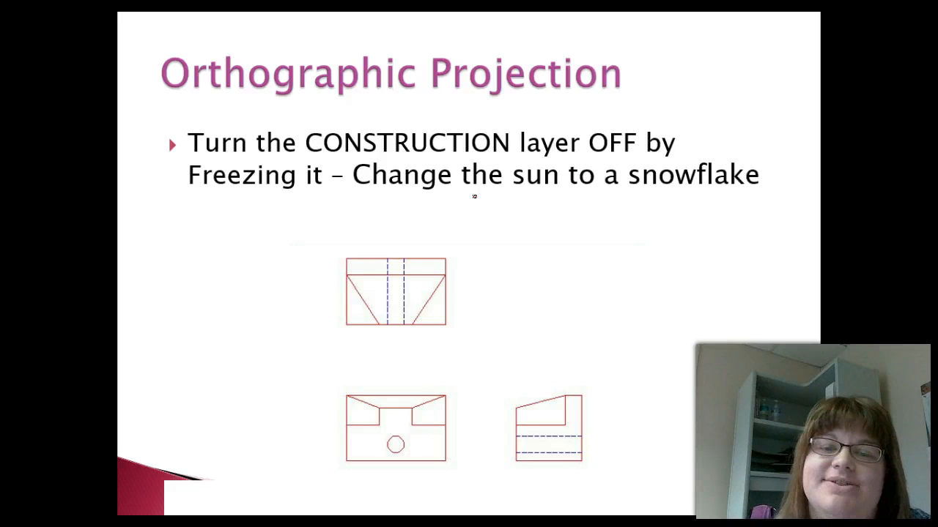
Step: Switch back to the AutoCAD drawing and freeze the CONSTRUCTION layer
key(alt+Tab)
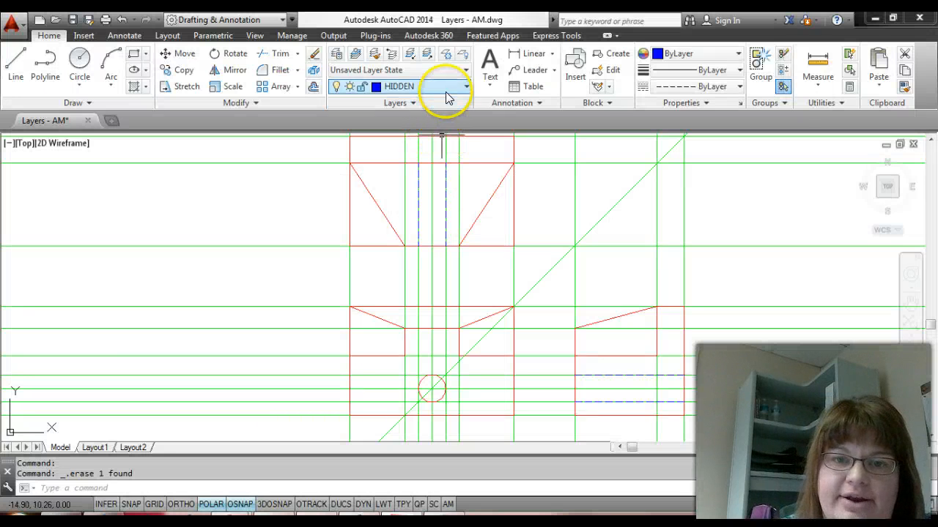
click(444, 88)
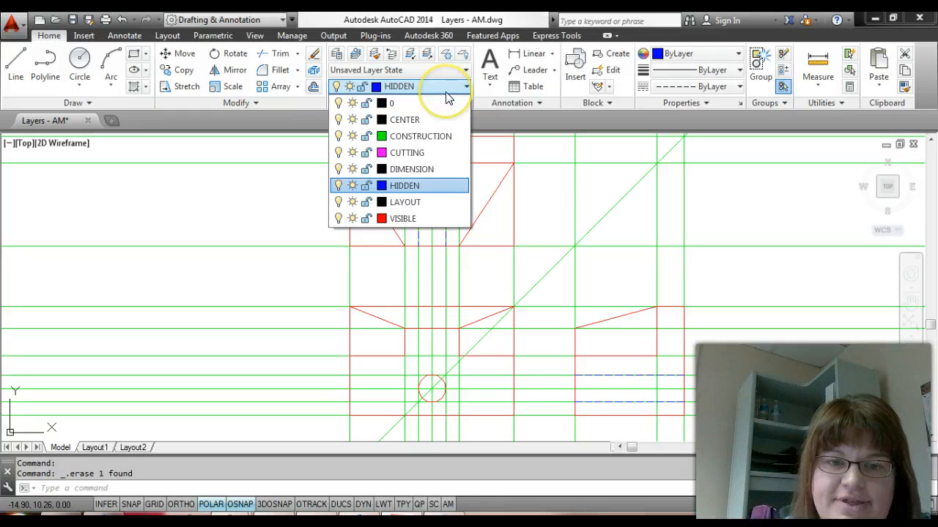
click(352, 137)
click(295, 209)
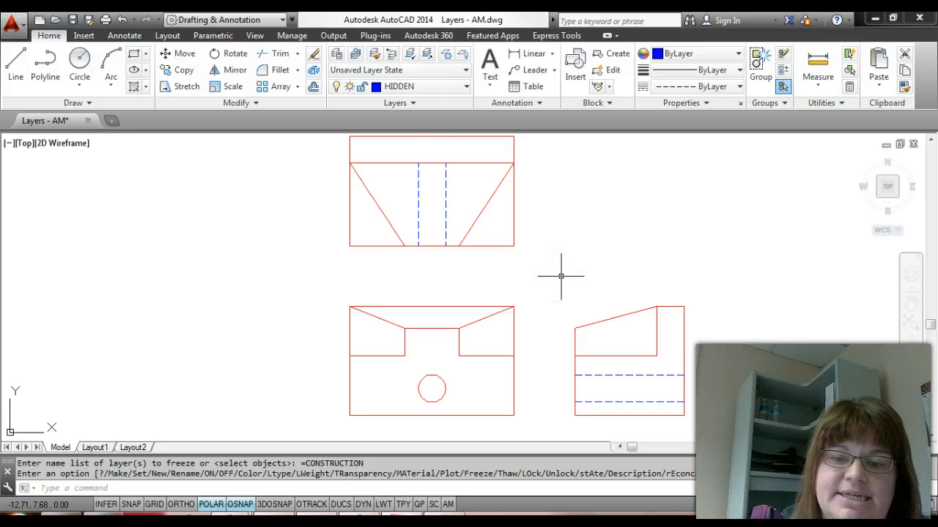
key(Return)
Step: Stretch the upper ends of both hidden lines in the top view to the view's top edge
click(418, 172)
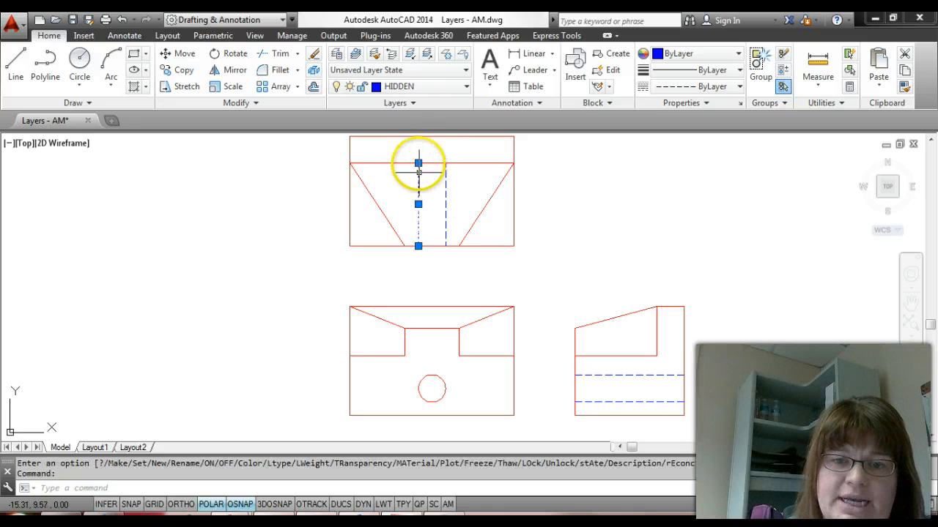
click(419, 163)
click(418, 137)
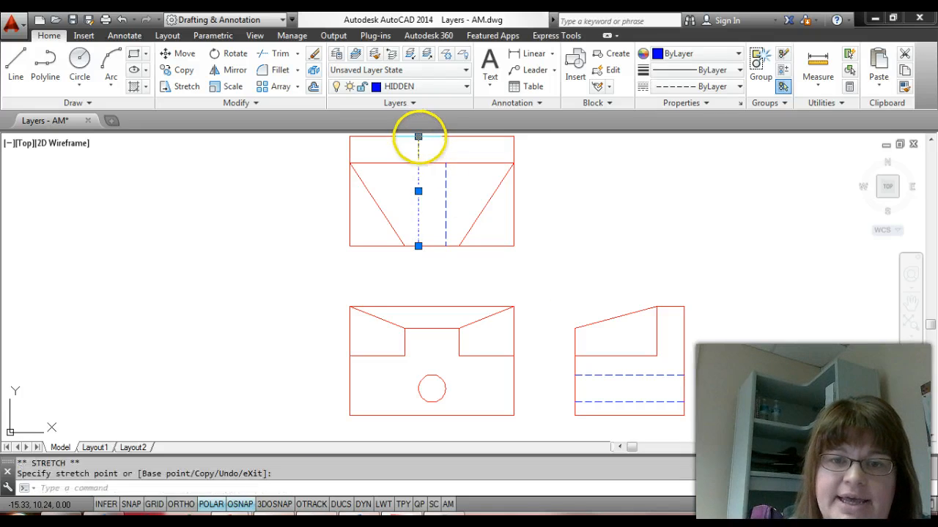
click(445, 180)
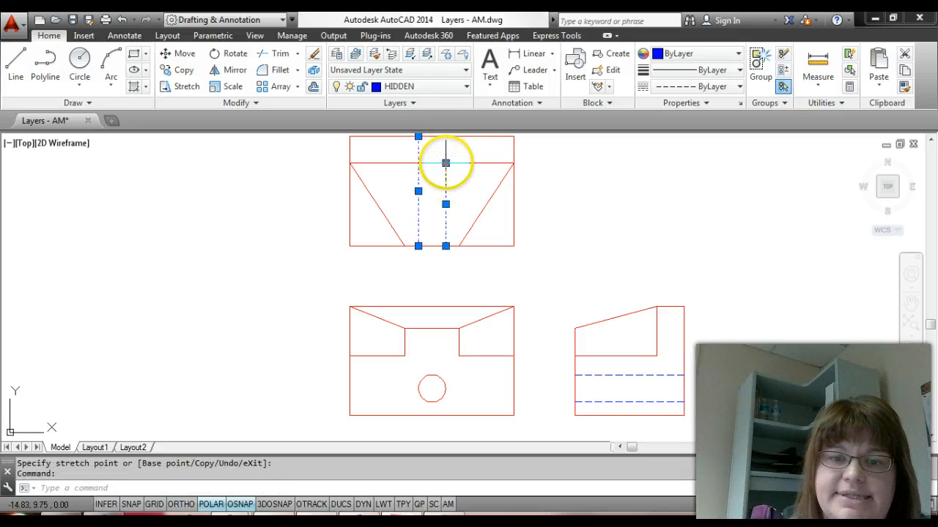
click(445, 163)
click(445, 136)
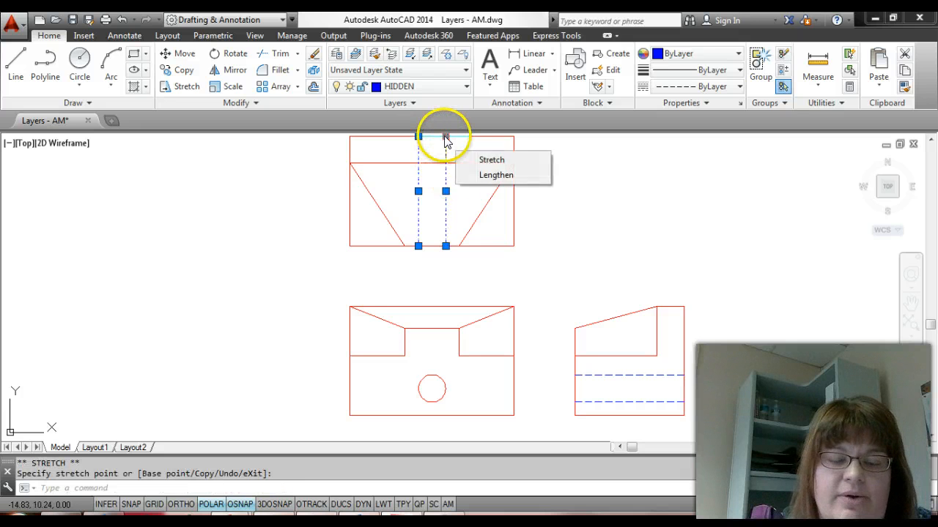
key(Escape)
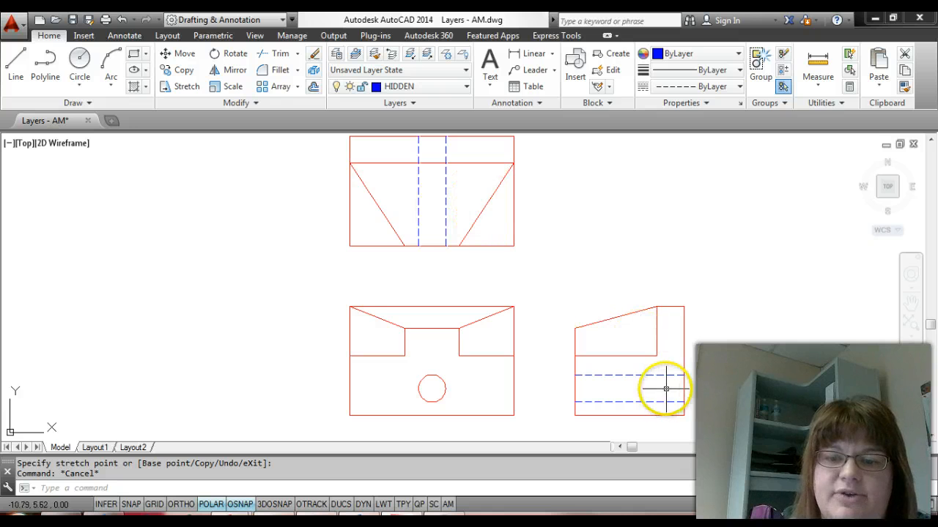
mouse_move(666, 389)
mouse_down()
mouse_move(766, 376)
mouse_move(669, 372)
mouse_up()
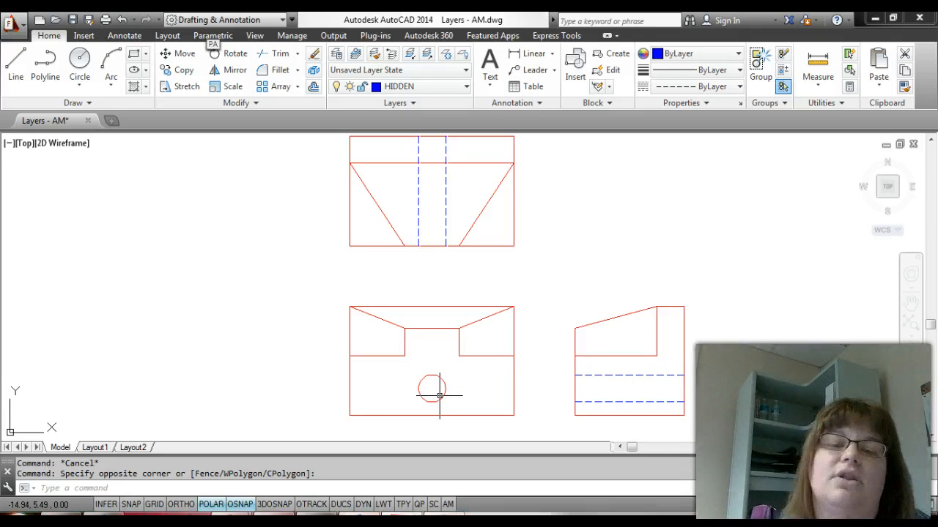
key(alt+Tab)
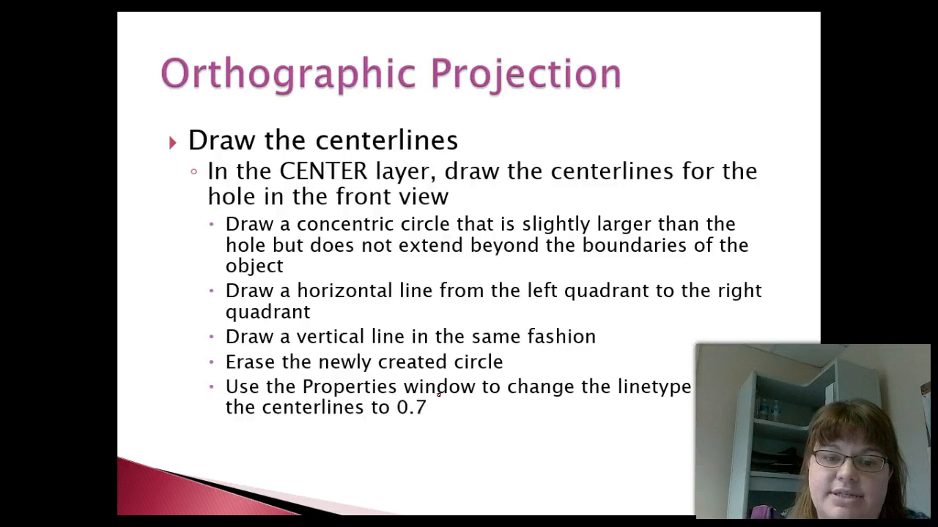
Step: Switch to the AutoCAD drawing and make the CENTER layer current for work on the front view
key(alt+Tab)
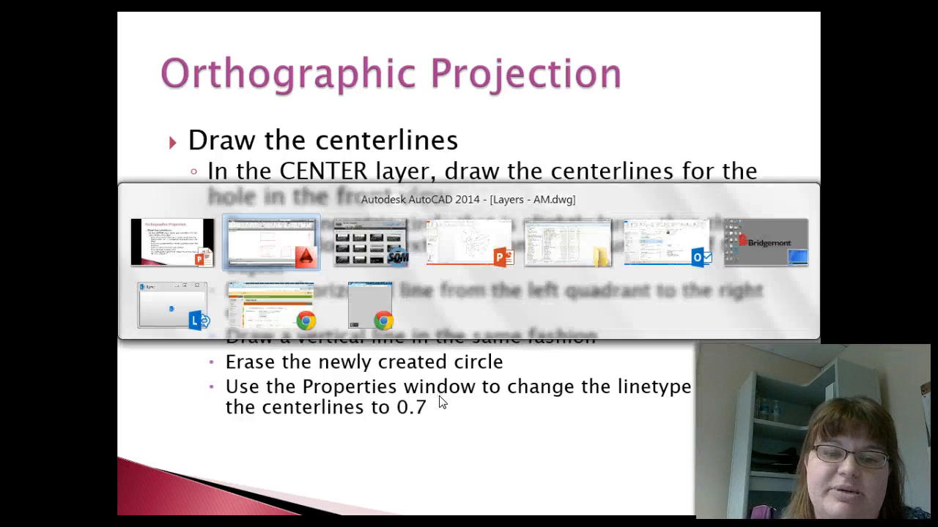
text(z)
key(Return)
text(w)
key(Return)
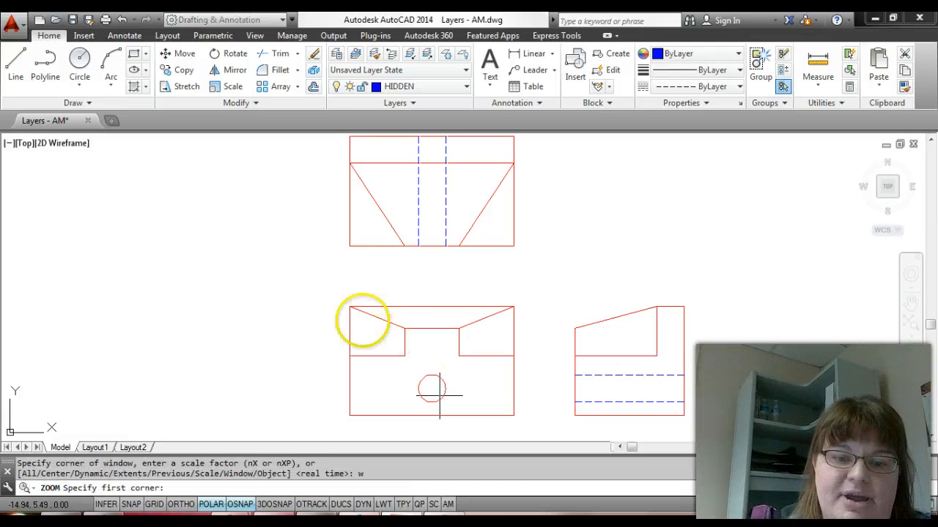
click(337, 293)
click(521, 433)
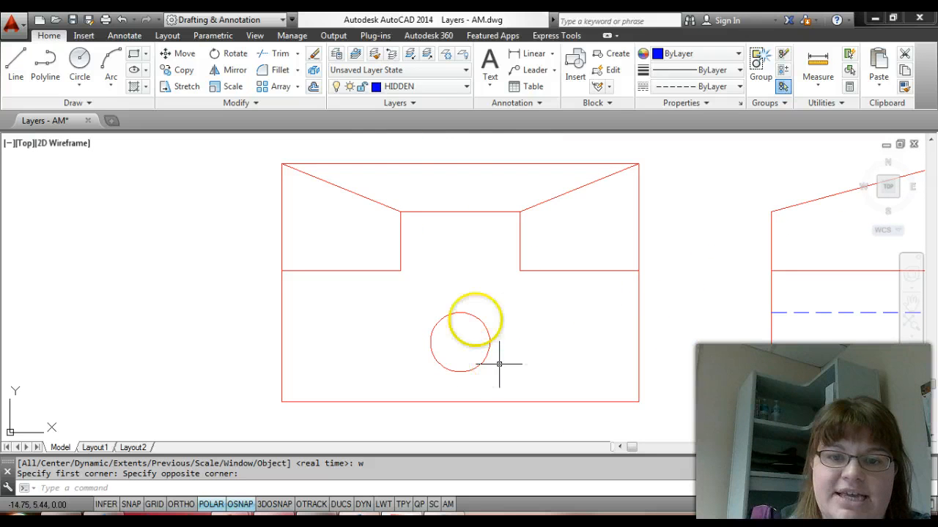
click(427, 90)
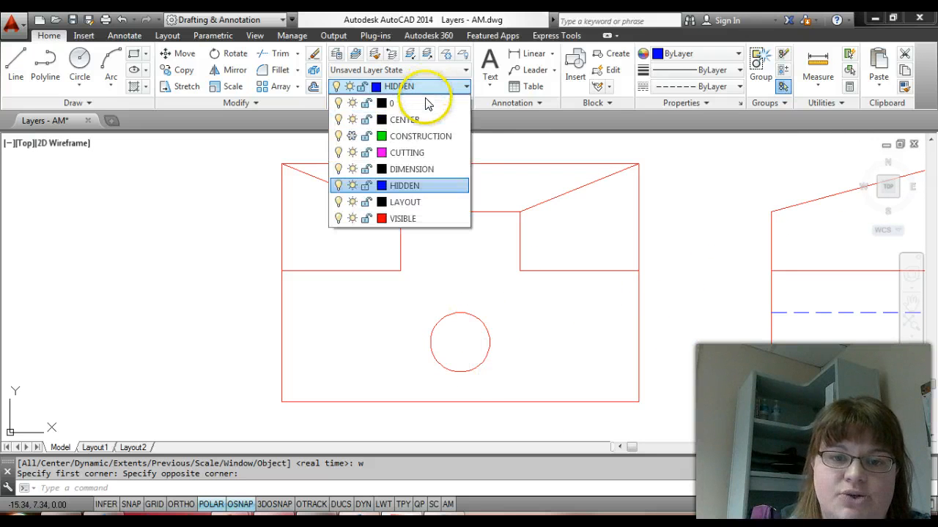
click(421, 120)
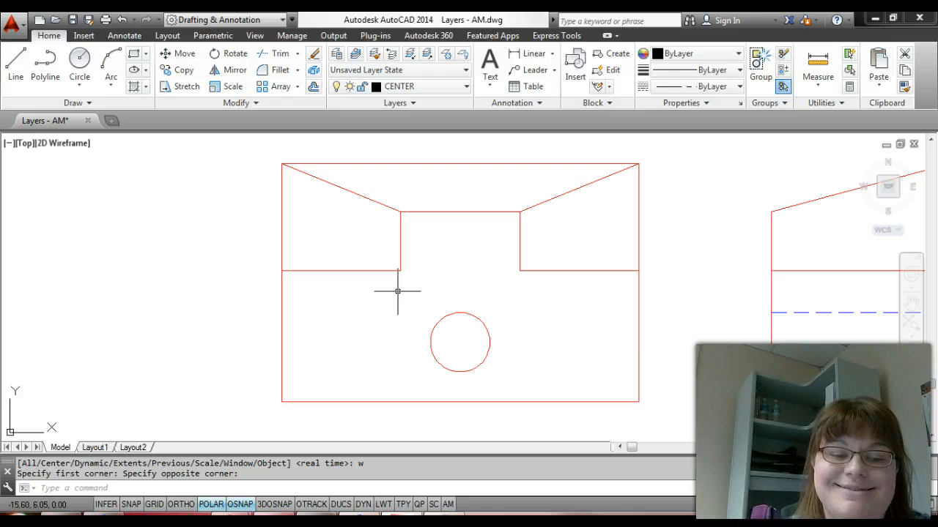
Step: Draw a circle concentric with the front view's hole, about three times the hole's diameter
text(c)
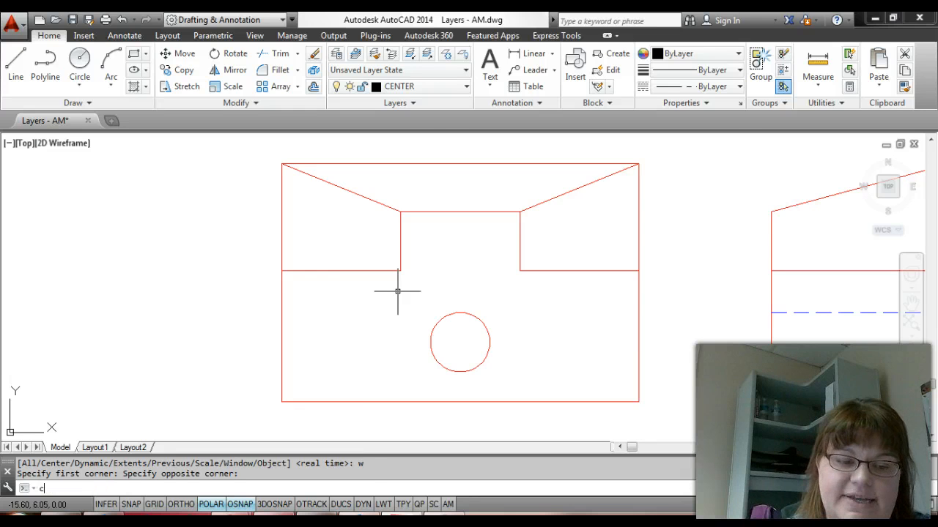
key(Return)
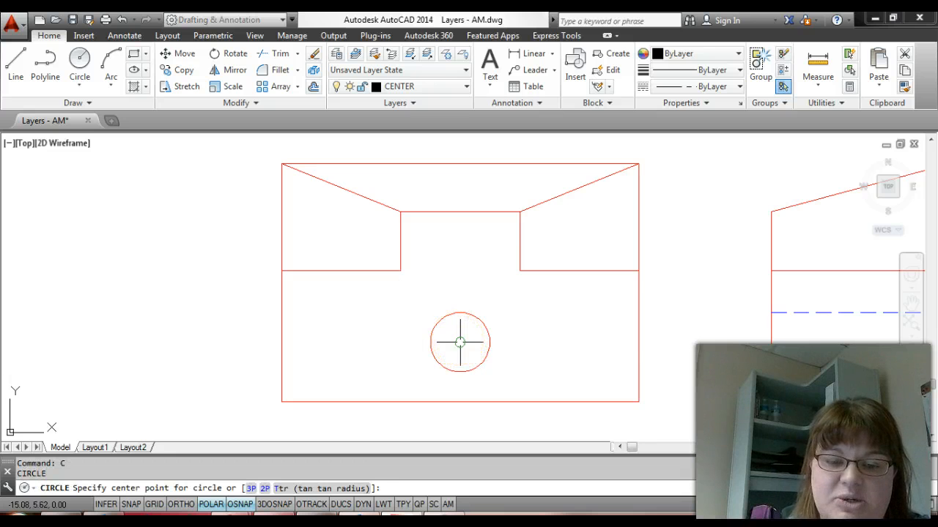
click(460, 342)
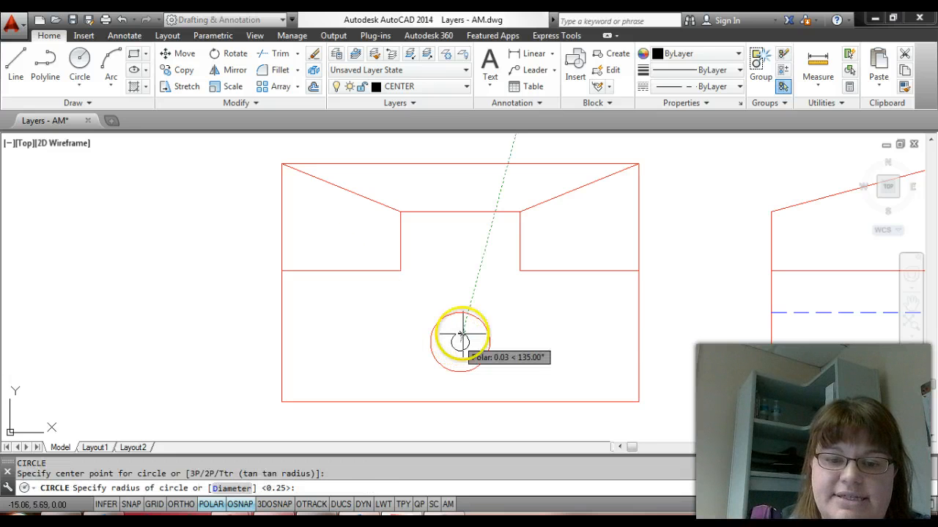
click(539, 306)
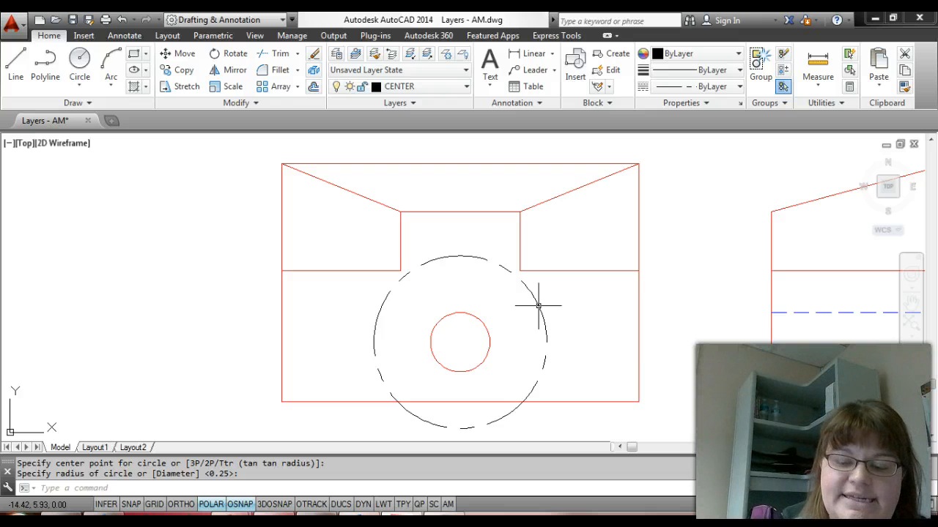
Step: Draw a vertical centerline through the hole from the upper to the lower quadrant of the larger circle
text(L)
key(Return)
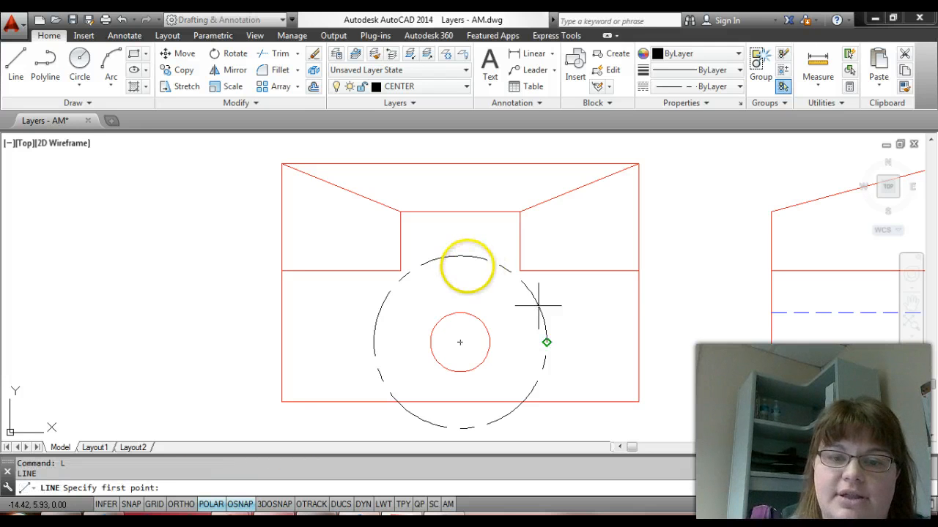
click(460, 257)
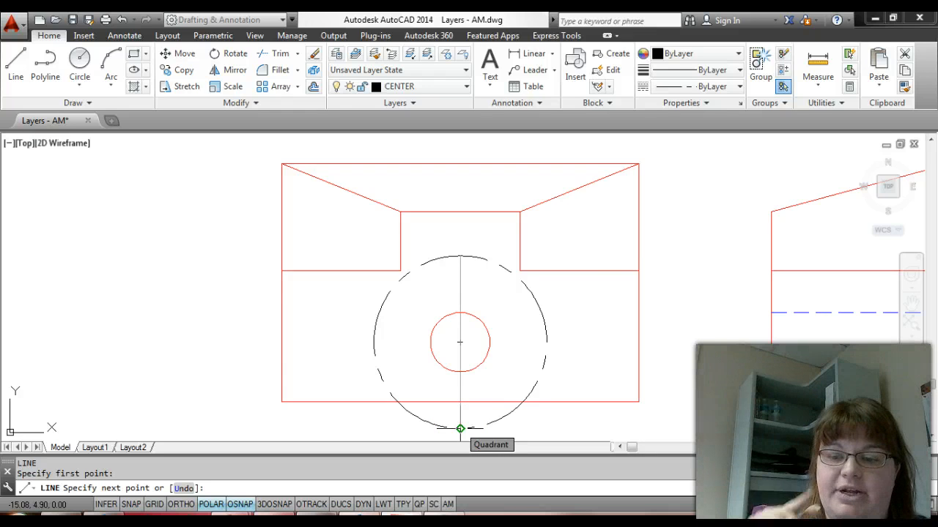
click(460, 429)
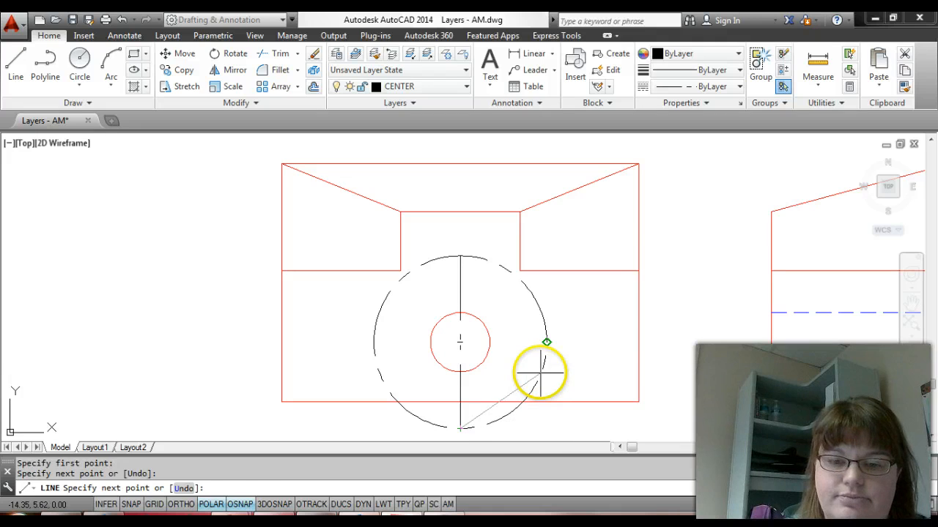
key(Return)
Step: Draw a horizontal centerline through the hole from the right to the left quadrant of the larger circle
key(Return)
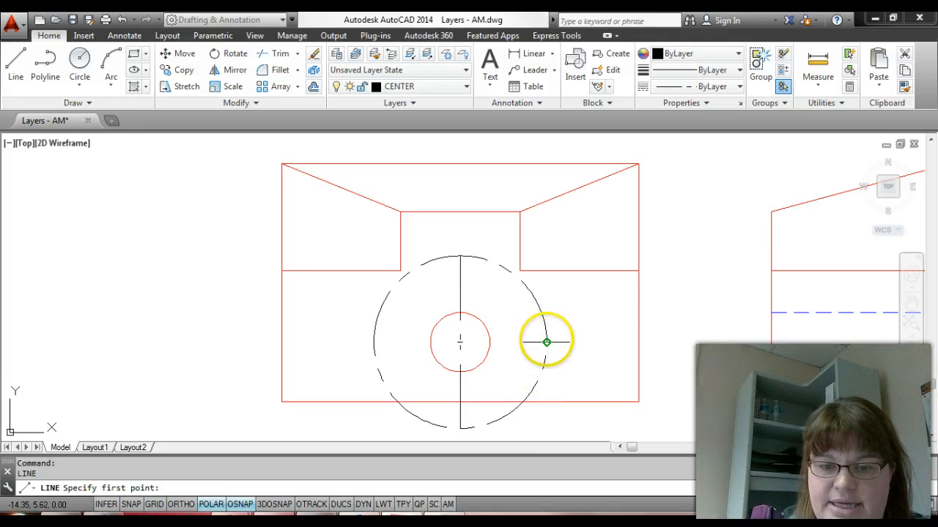
click(546, 337)
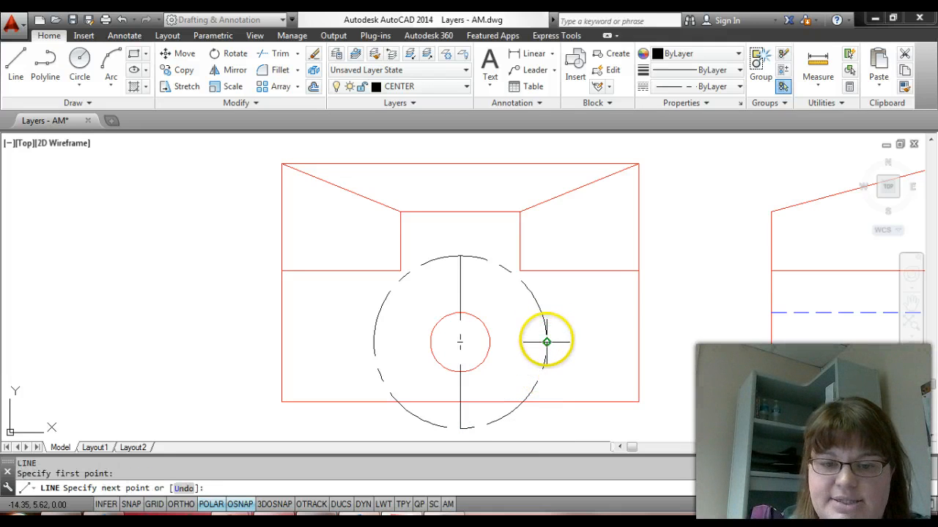
click(374, 342)
key(Escape)
key(Escape)
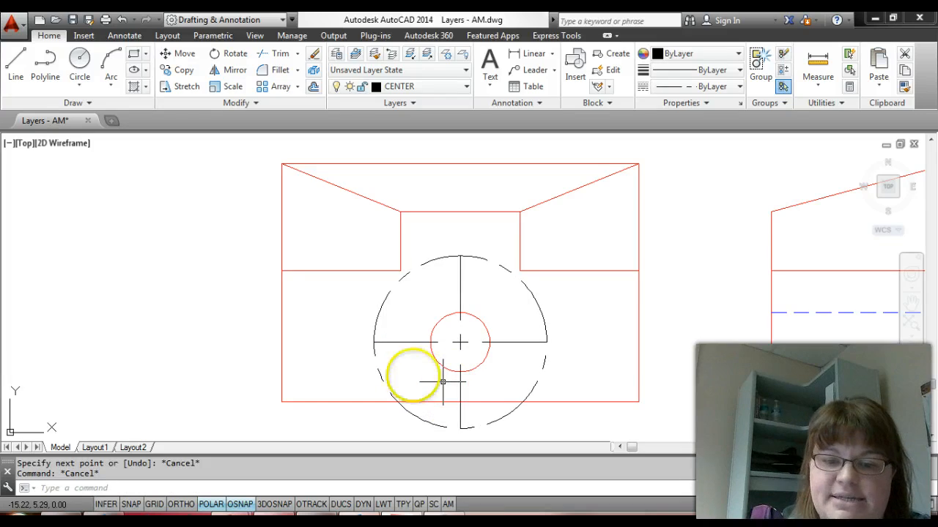
Step: Erase the large dashed helper circle around the hole in the front view
click(378, 377)
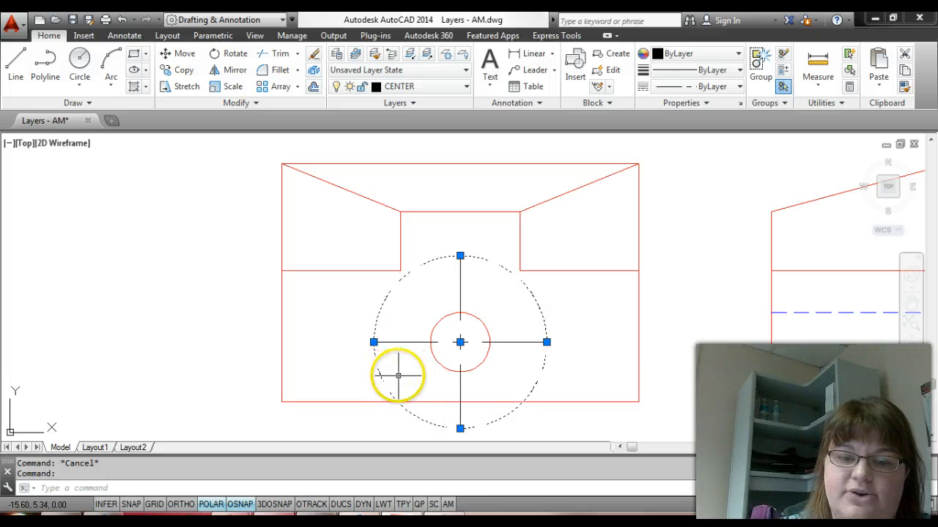
key(Delete)
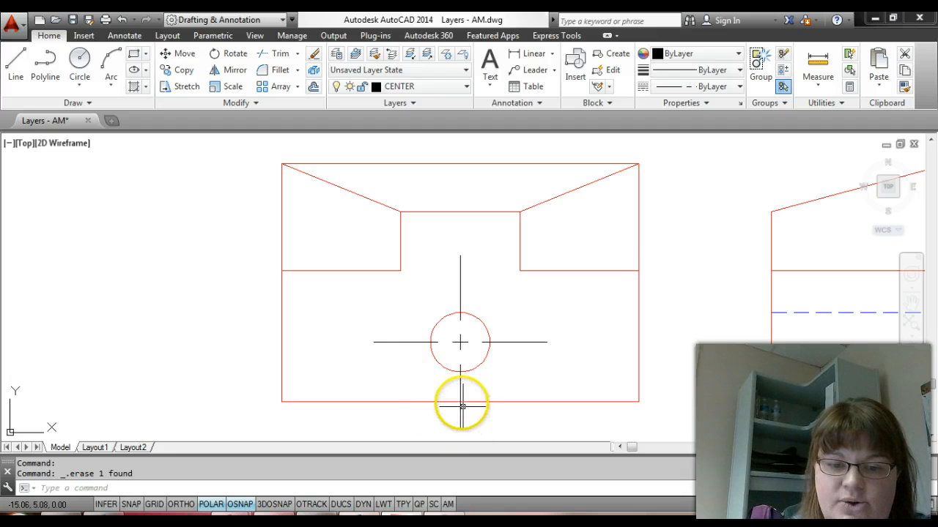
mouse_move(460, 401)
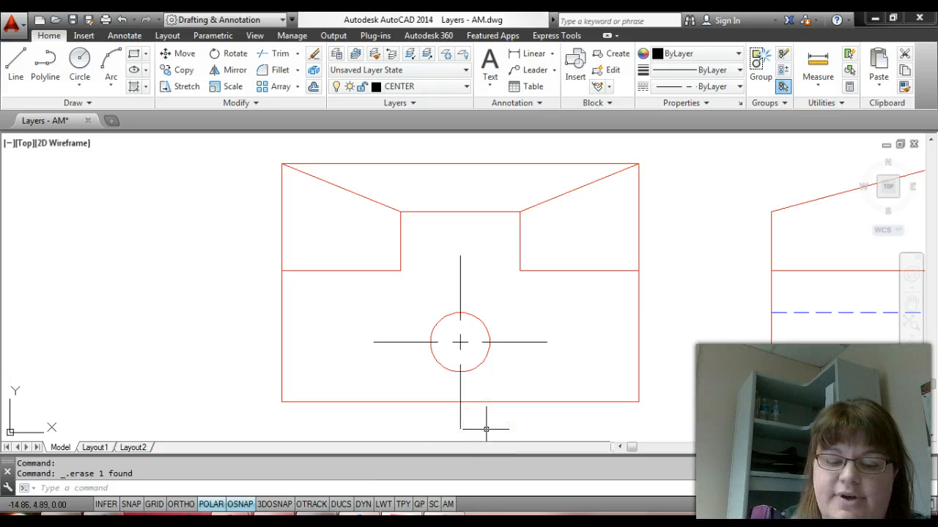
Step: Set the linetype scale of both hole centerlines in the front view to 0.7
key(alt+Tab)
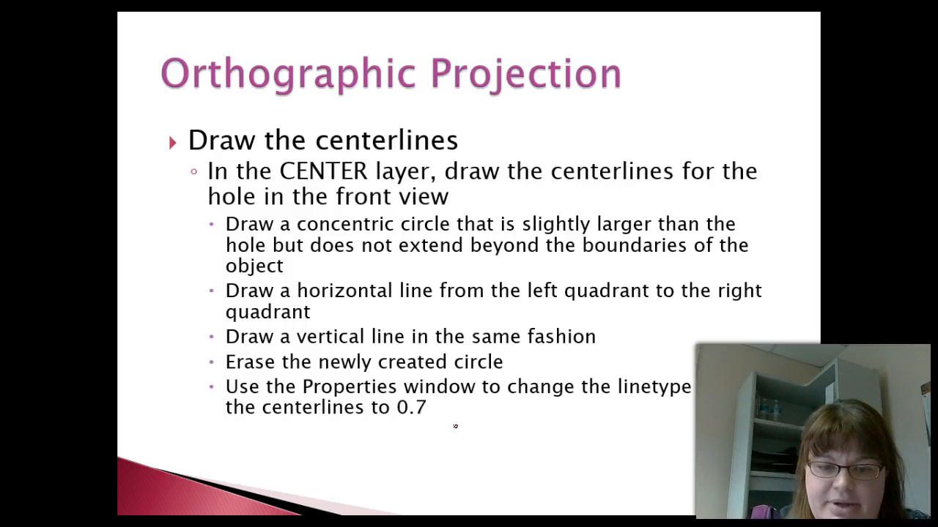
key(alt+Tab)
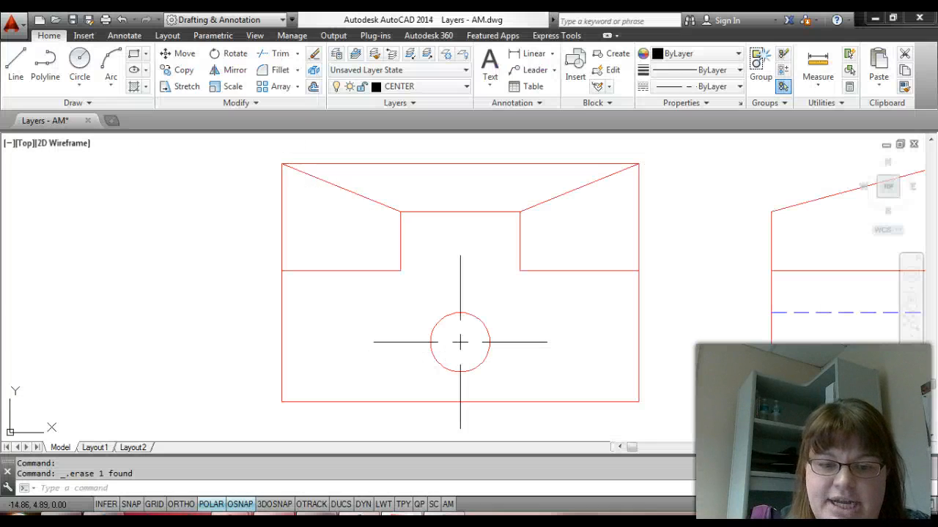
click(460, 394)
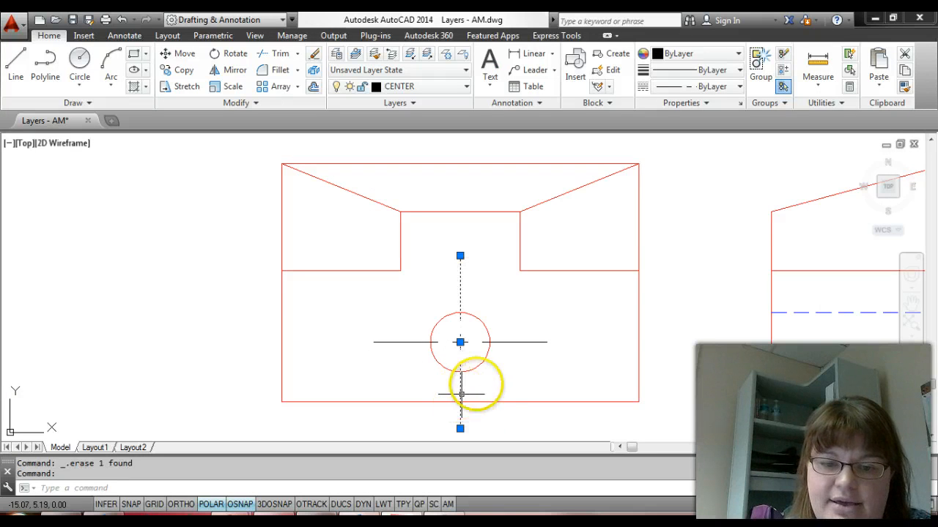
click(508, 347)
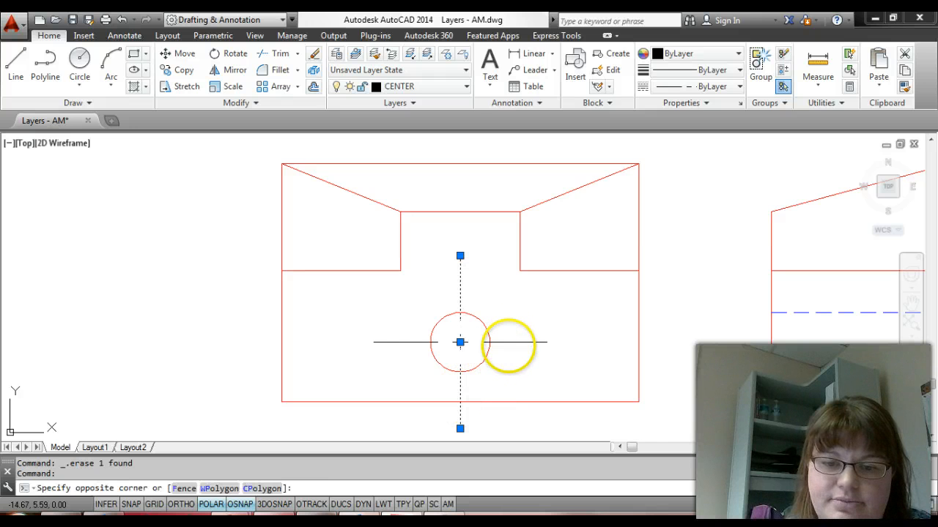
click(507, 342)
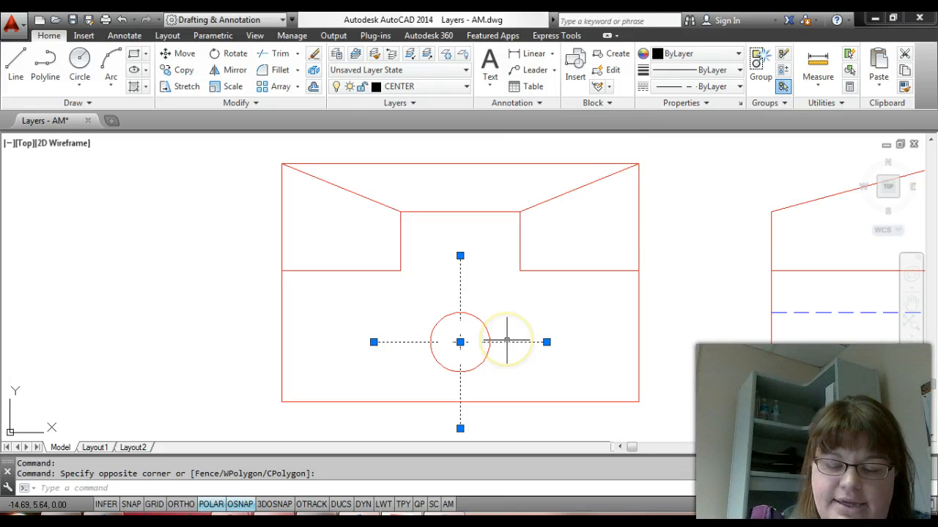
right_click(507, 341)
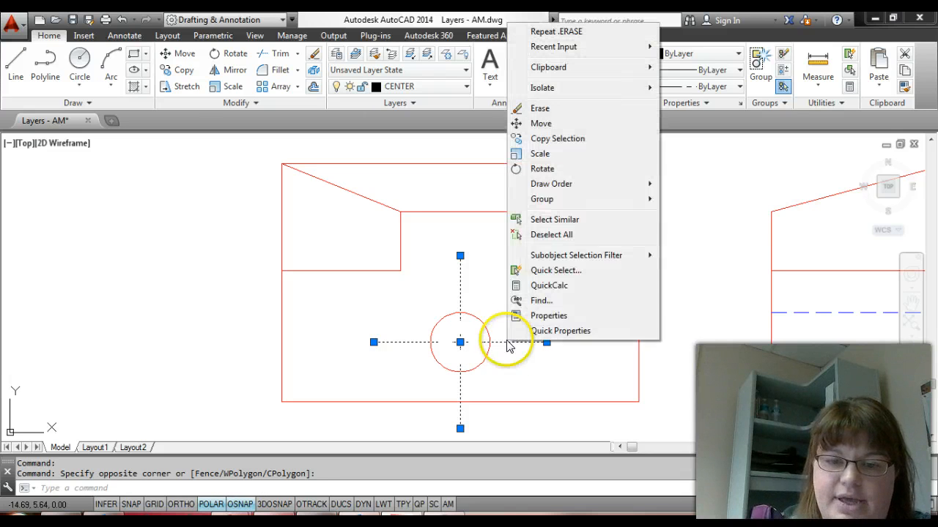
click(542, 315)
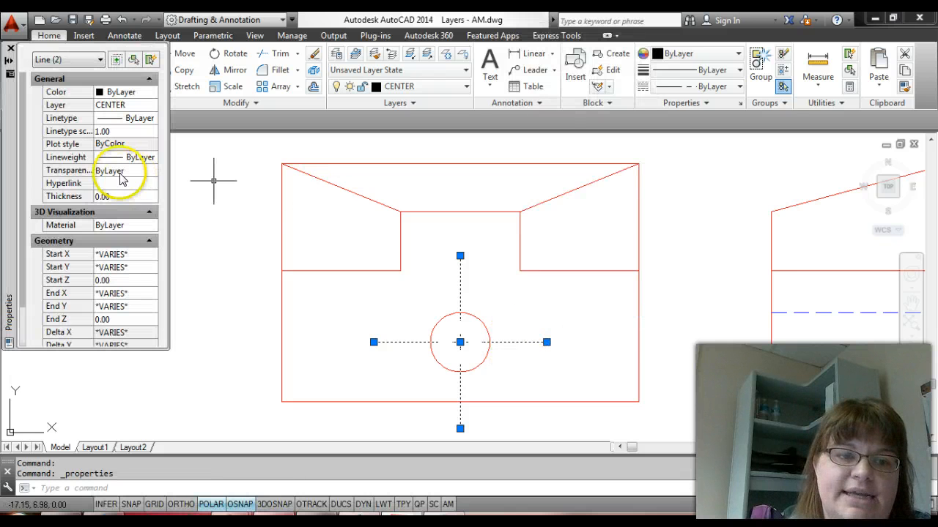
click(110, 131)
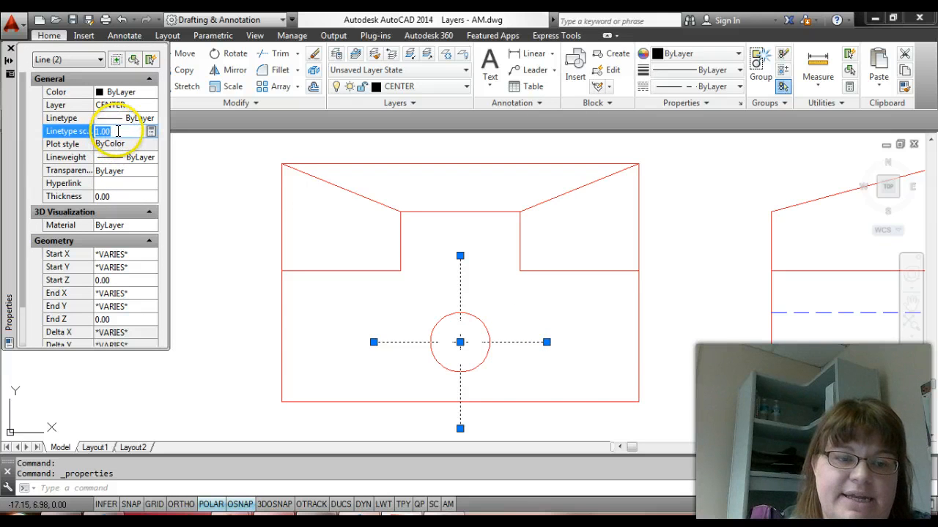
text(0.7)
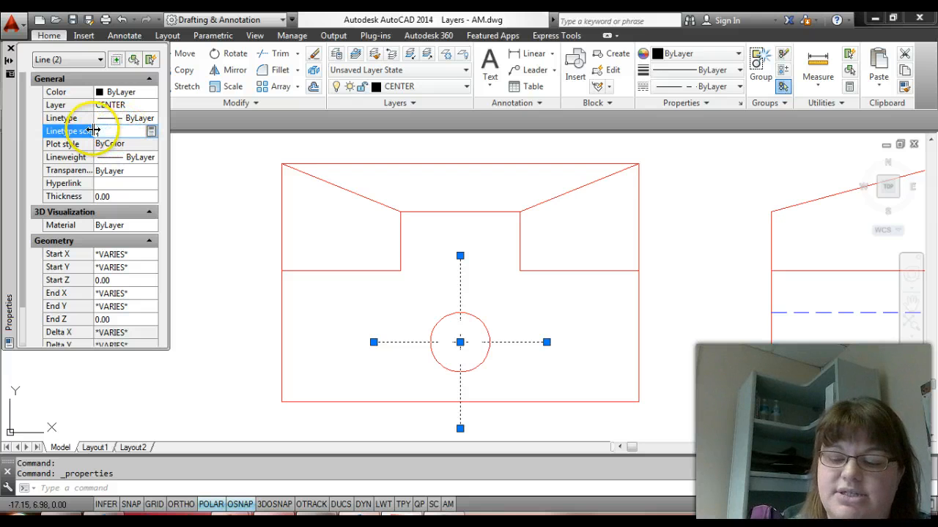
key(Return)
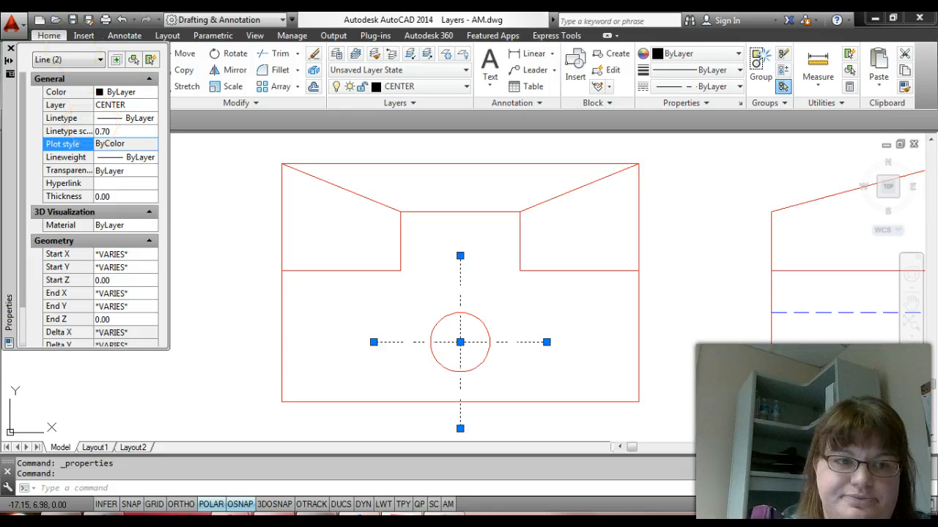
click(11, 48)
key(Escape)
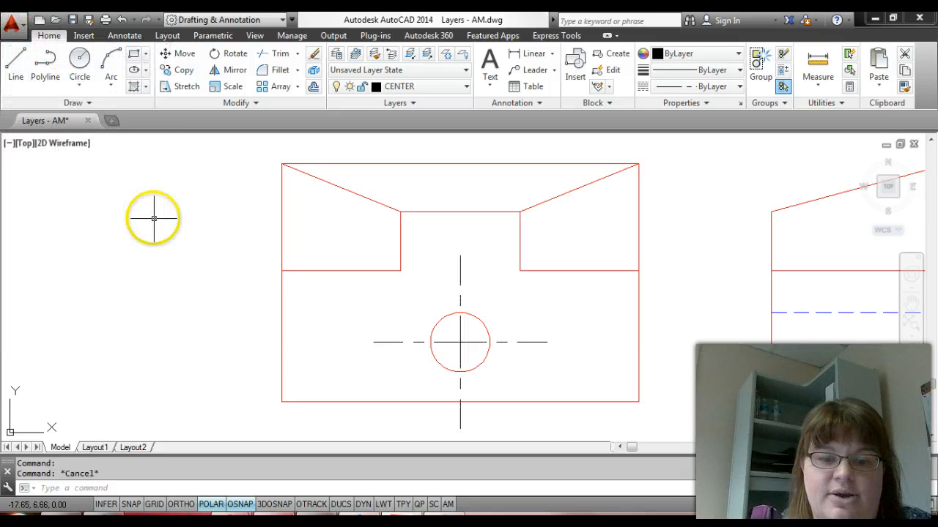
key(Escape)
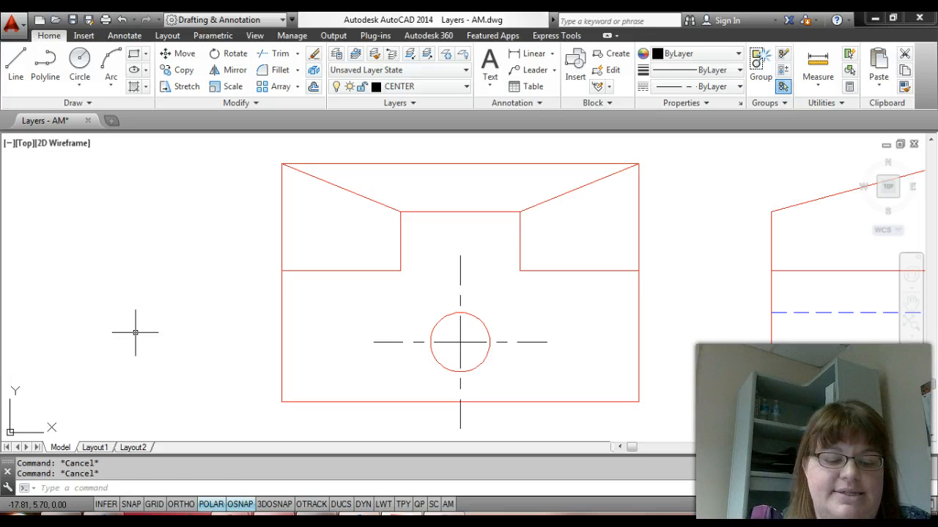
Step: Undo the linetype scale change on both centerlines and check the next instruction slide
key(ctrl+z)
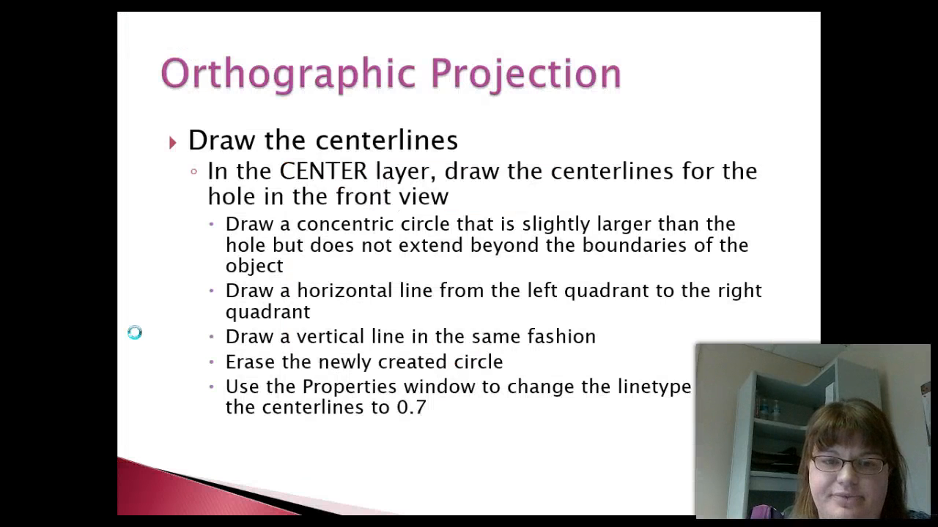
click(134, 331)
click(134, 332)
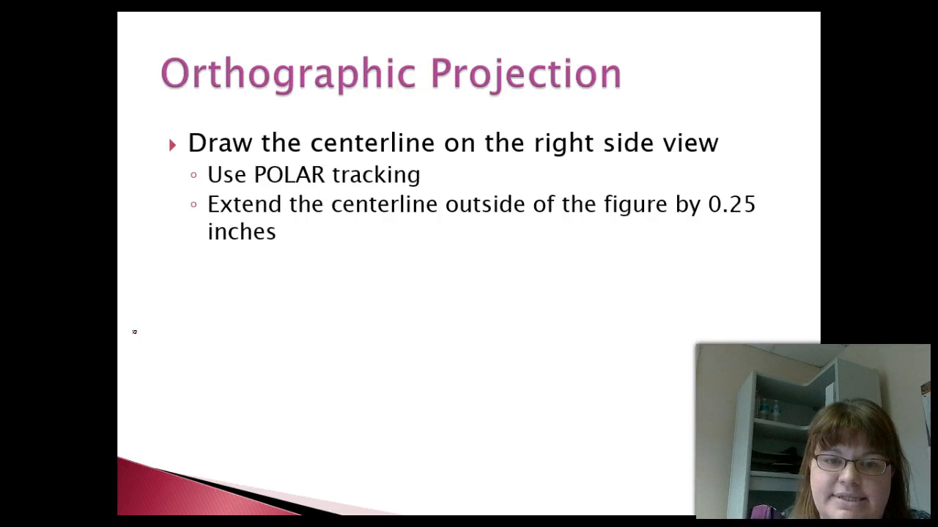
click(134, 332)
key(alt+Tab)
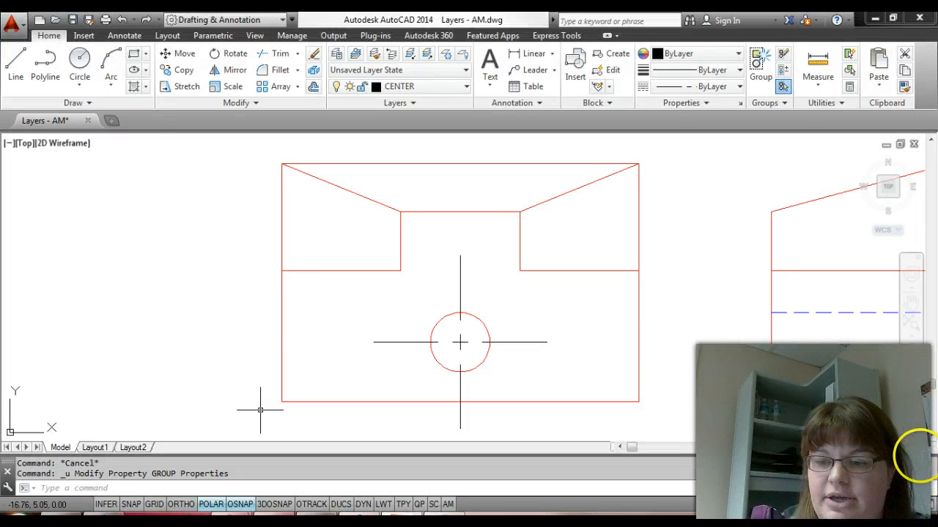
Step: Draw a horizontal centerline about 2.5 units long through the hole in the right side view, aligned with the front view's centerline and overshooting both edges
click(917, 449)
click(919, 449)
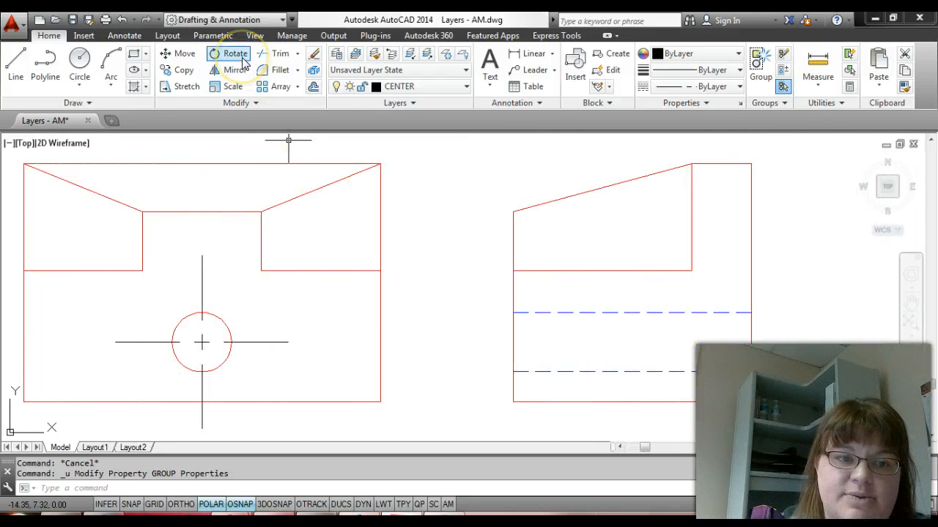
text(l)
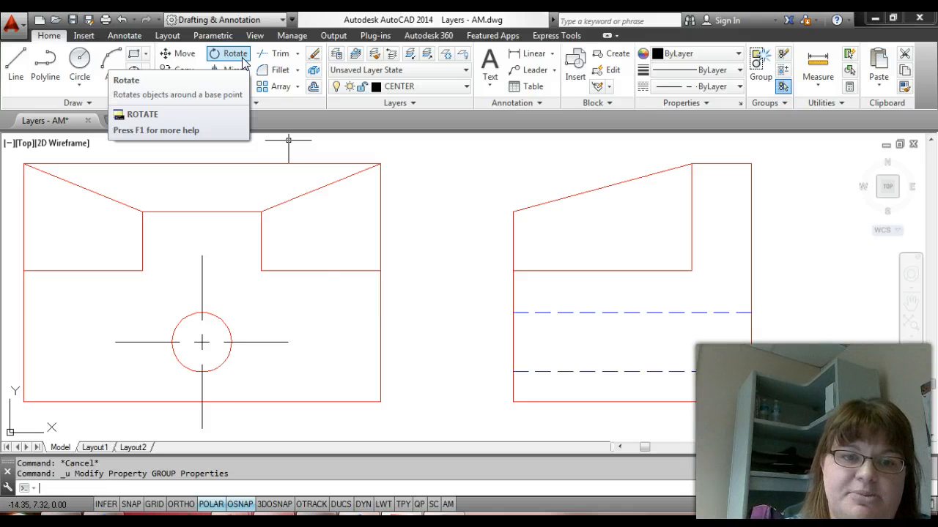
key(Return)
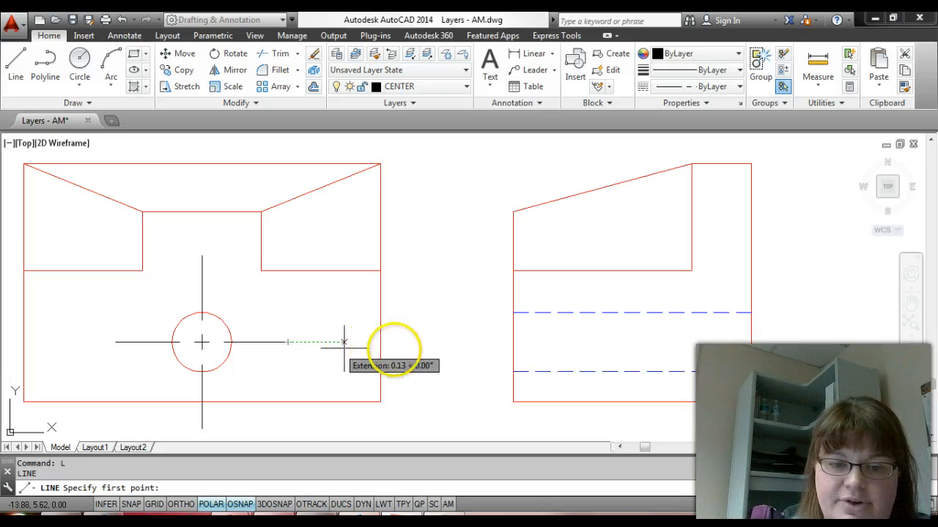
click(480, 342)
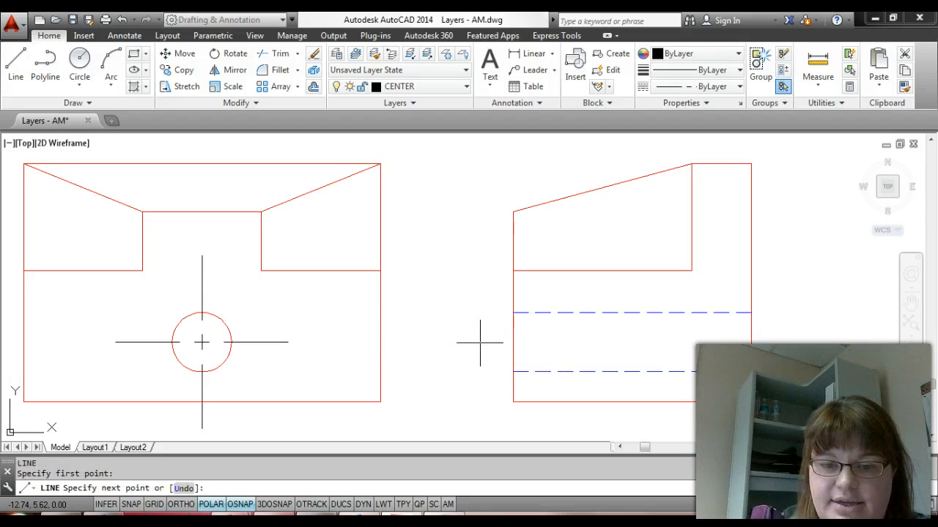
click(783, 341)
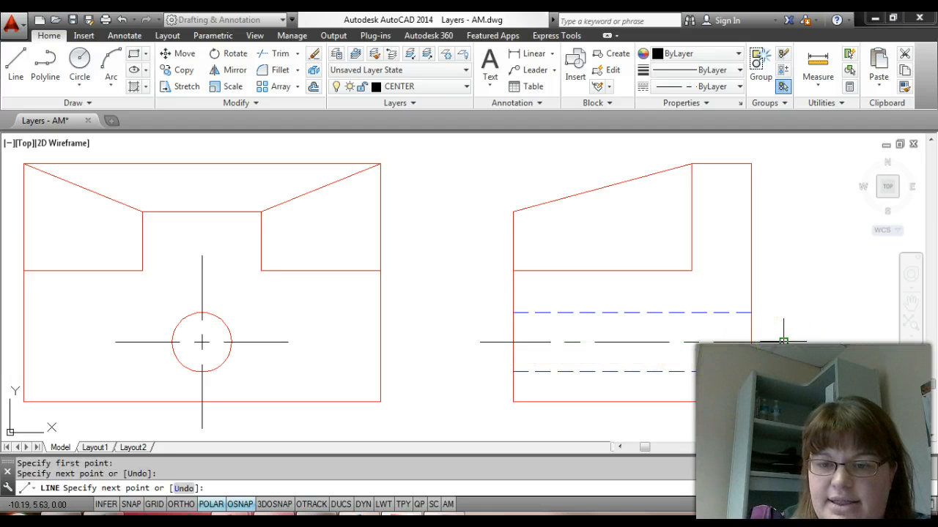
key(Escape)
key(Escape)
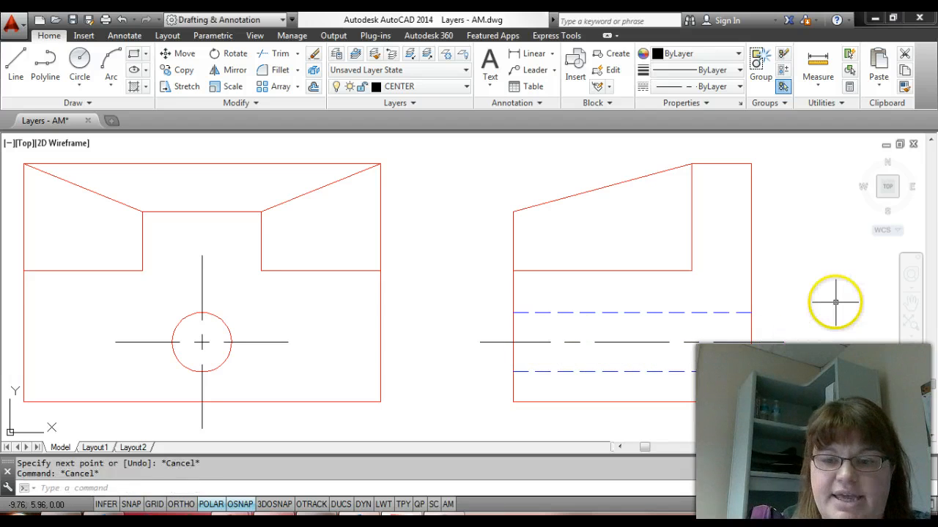
Step: Draw a vertical centerline about 2.7 units long between the hidden lines of the top view, aligned with the front view's vertical centerline
click(932, 156)
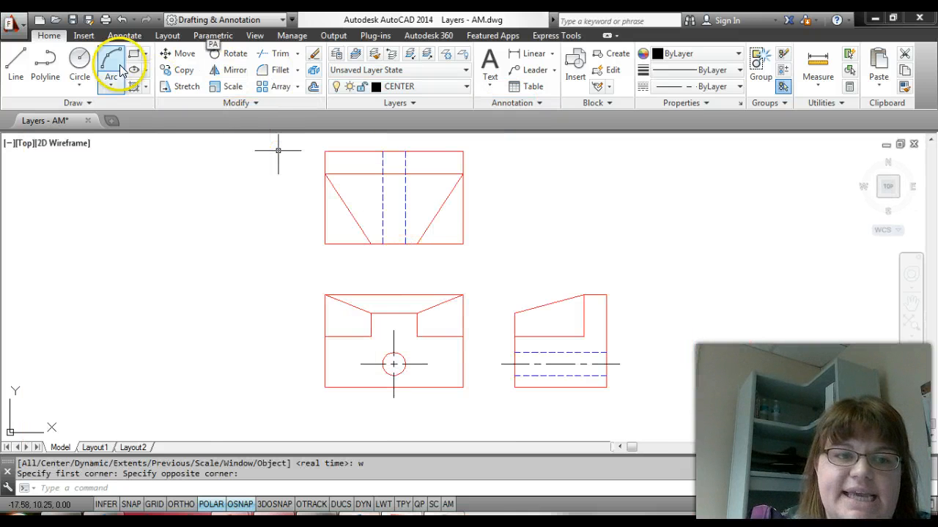
click(15, 65)
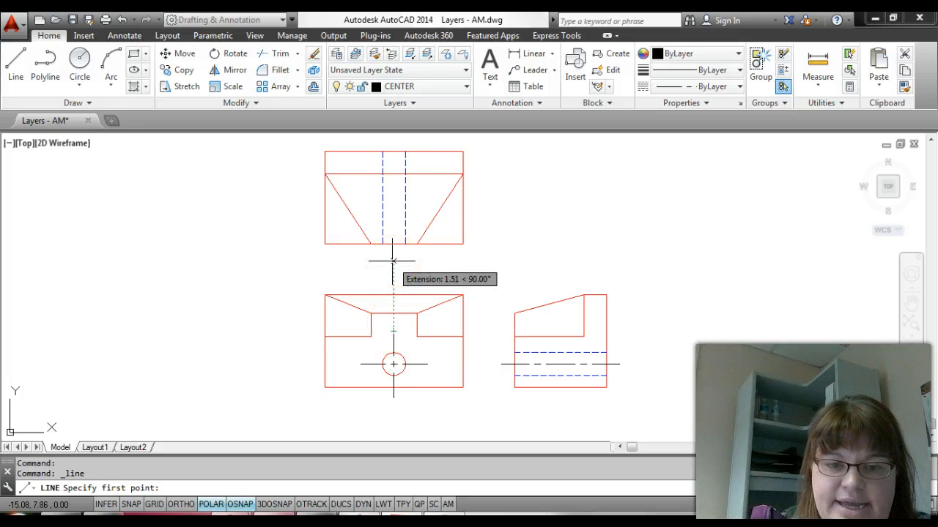
click(393, 261)
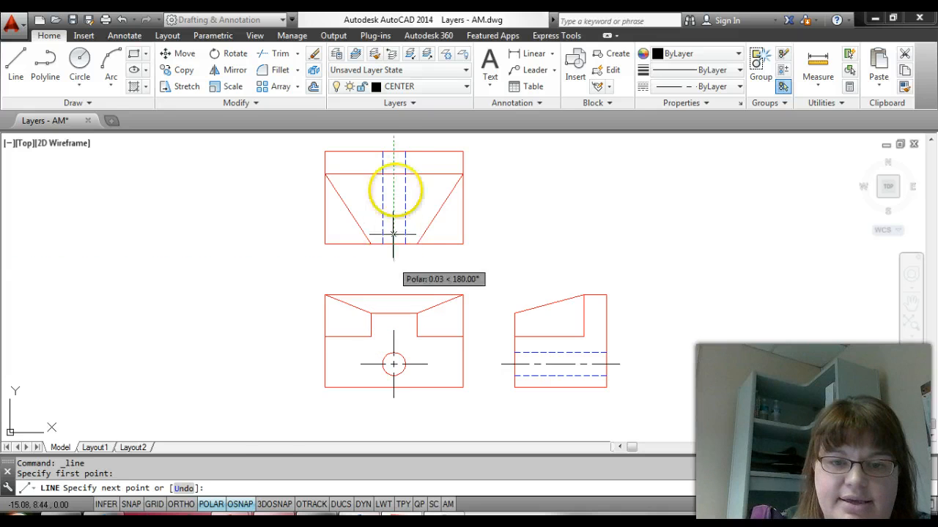
click(393, 137)
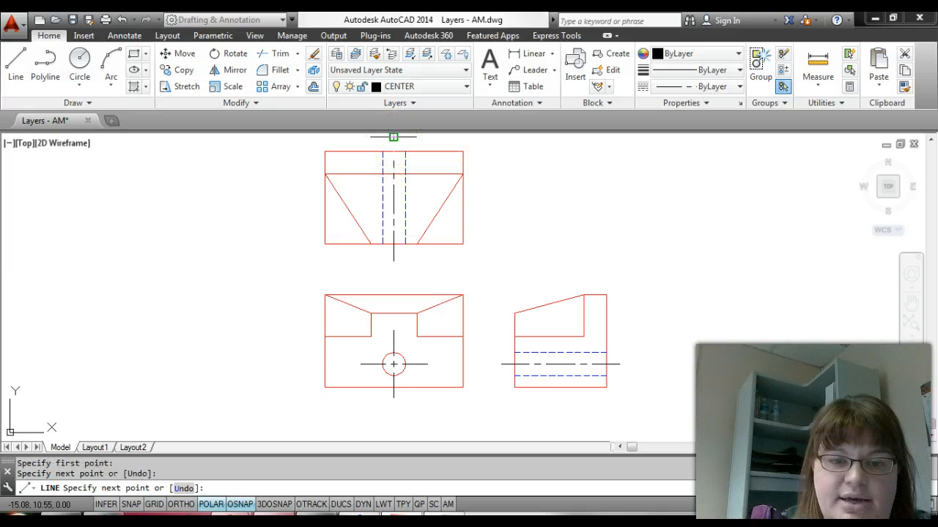
key(Escape)
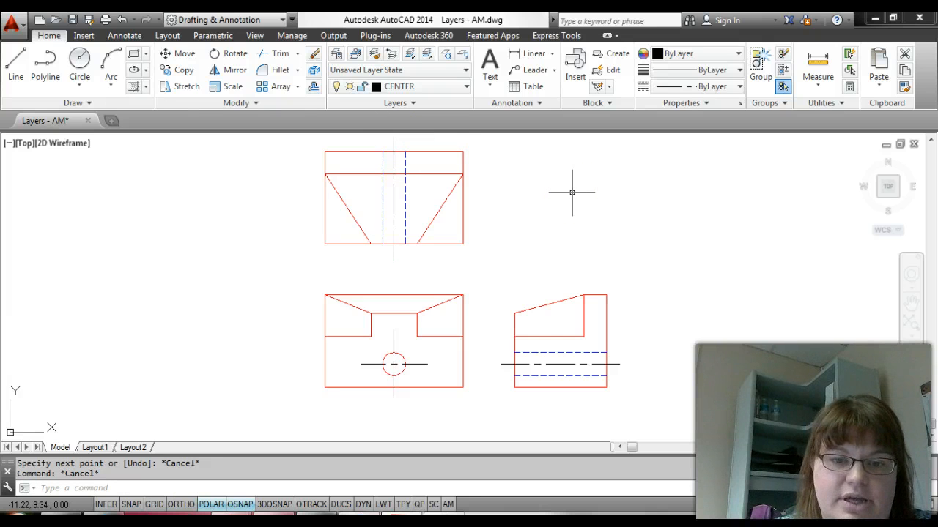
Step: Save the completed three-view drawing
key(alt)
click(540, 184)
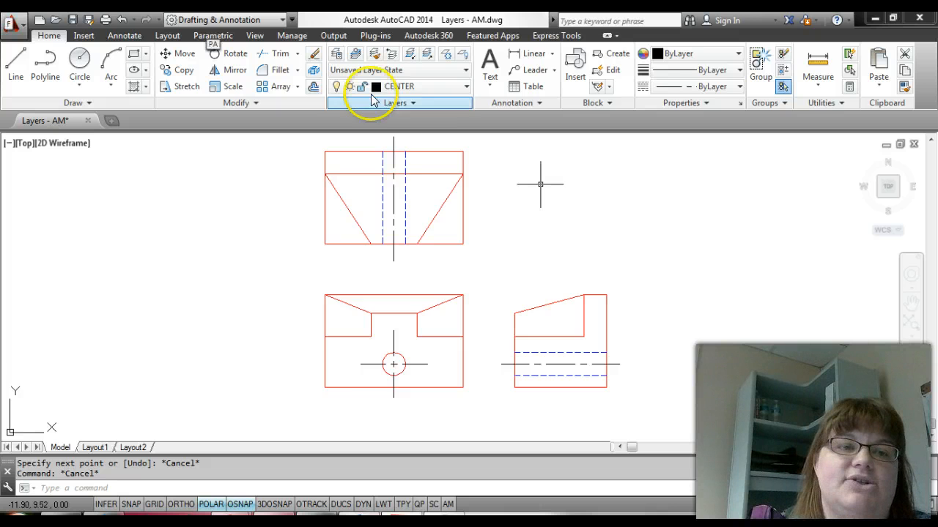
click(74, 20)
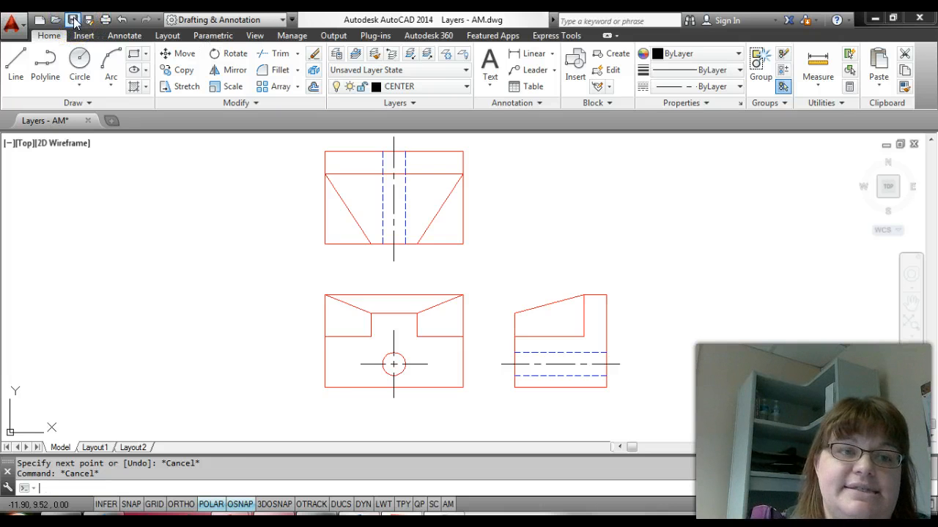